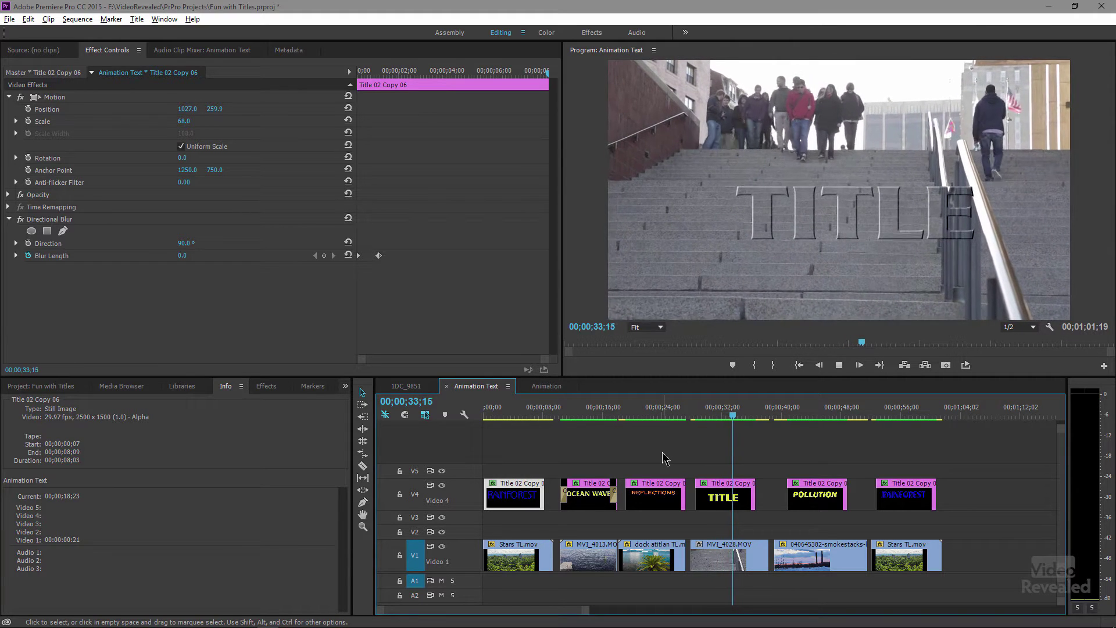
Step: Stop playback and return to 00;00;00;00, where RAINFOREST's Directional Blur Length reads 273.0
drag(780, 417, 792, 418)
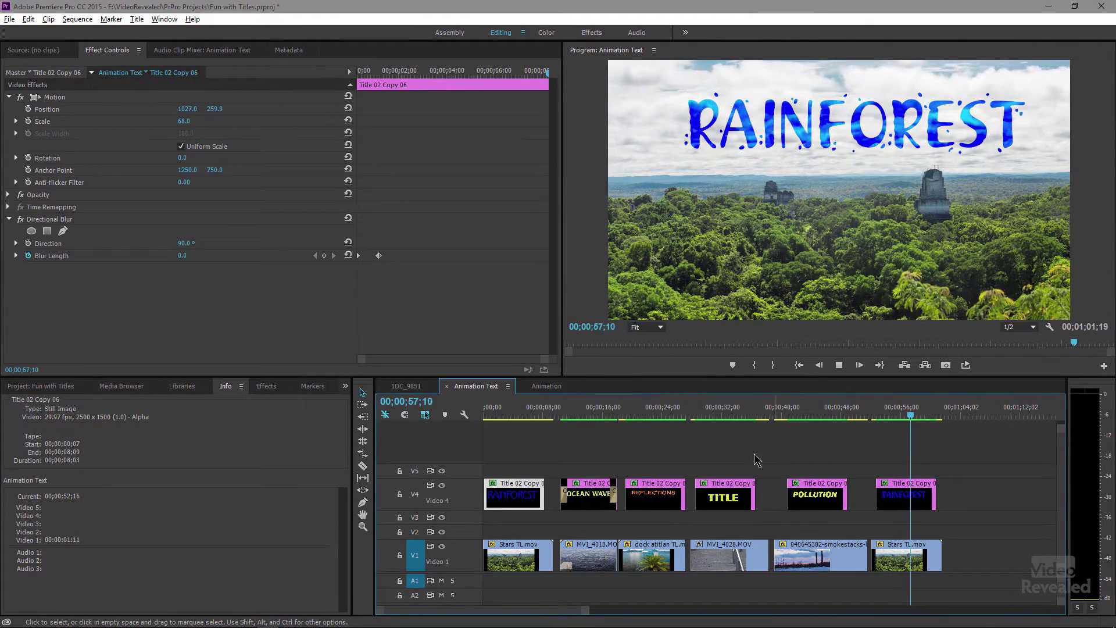
drag(514, 410, 481, 409)
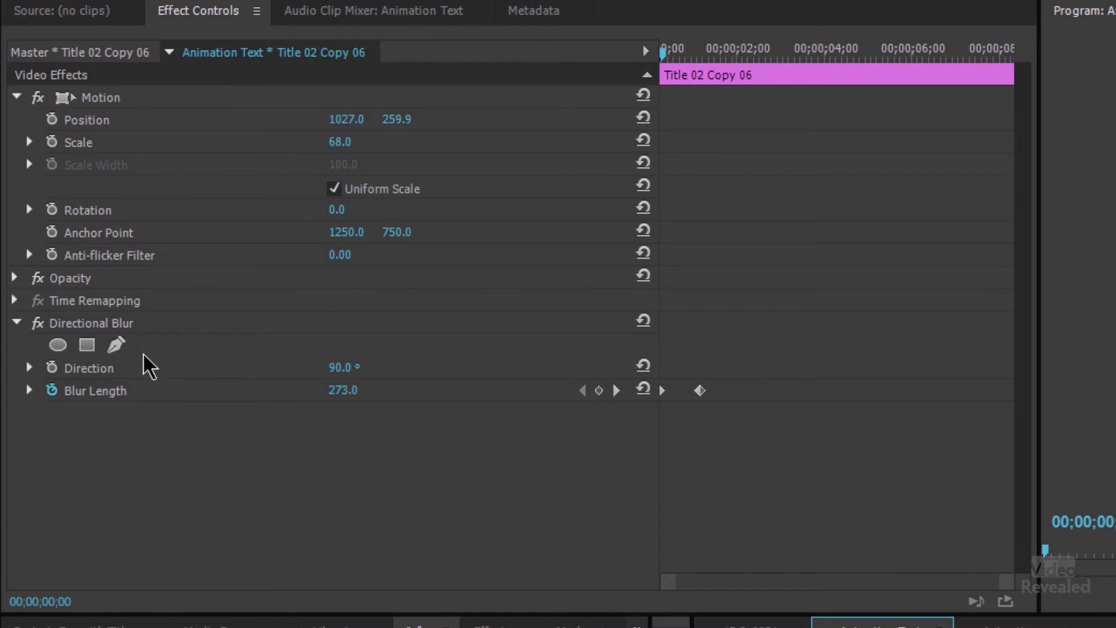
Step: Filter the Effects panel list with the search 'dir' to find Directional Blur
click(498, 248)
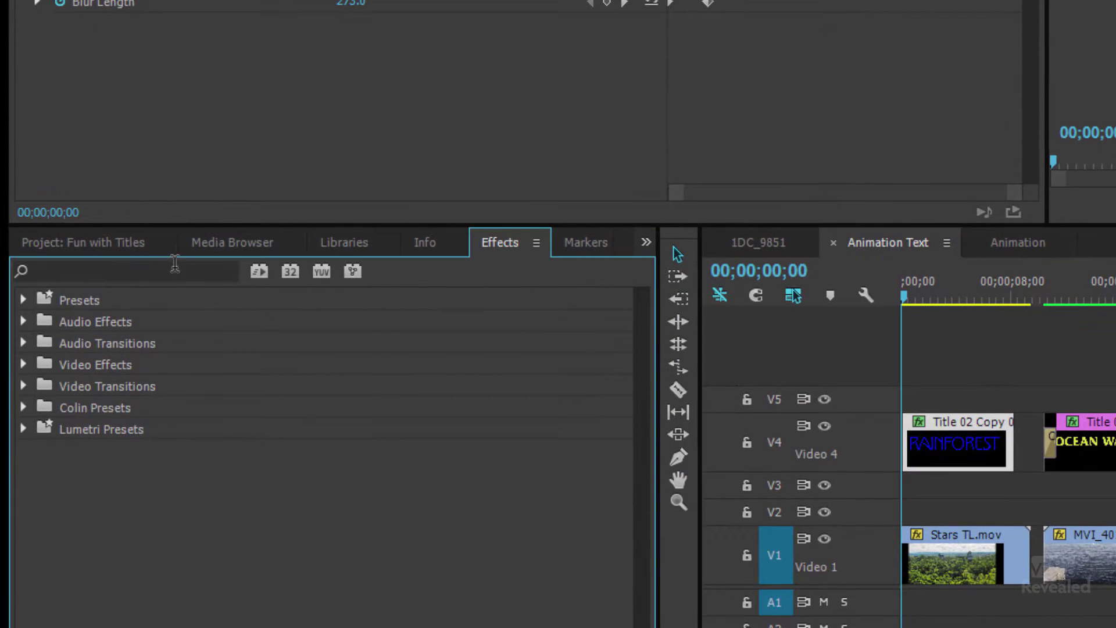
click(173, 268)
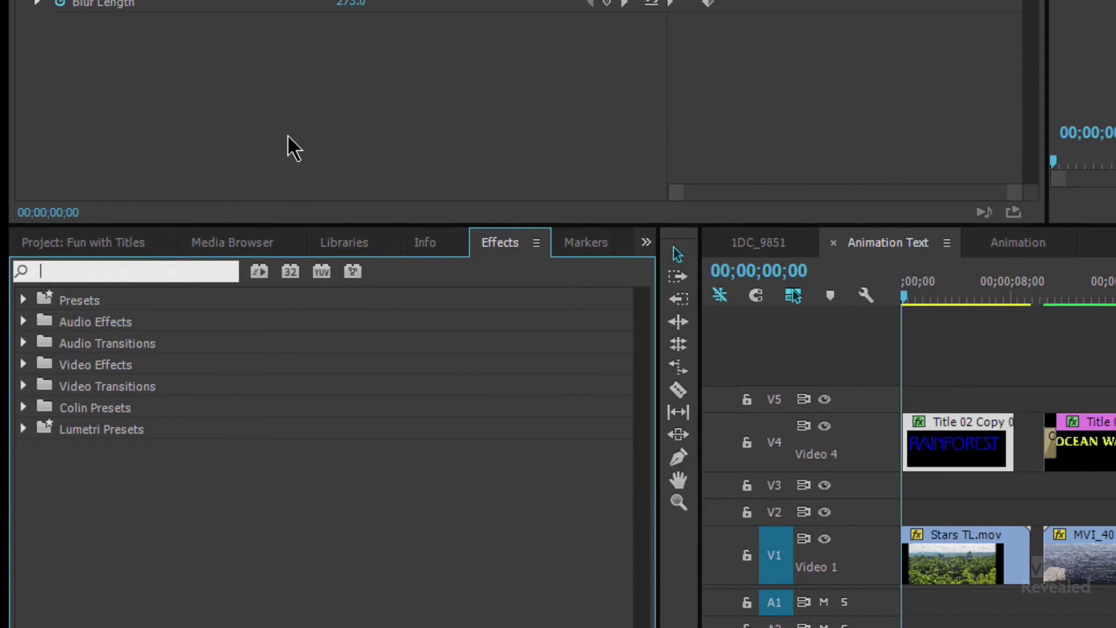
text(dir)
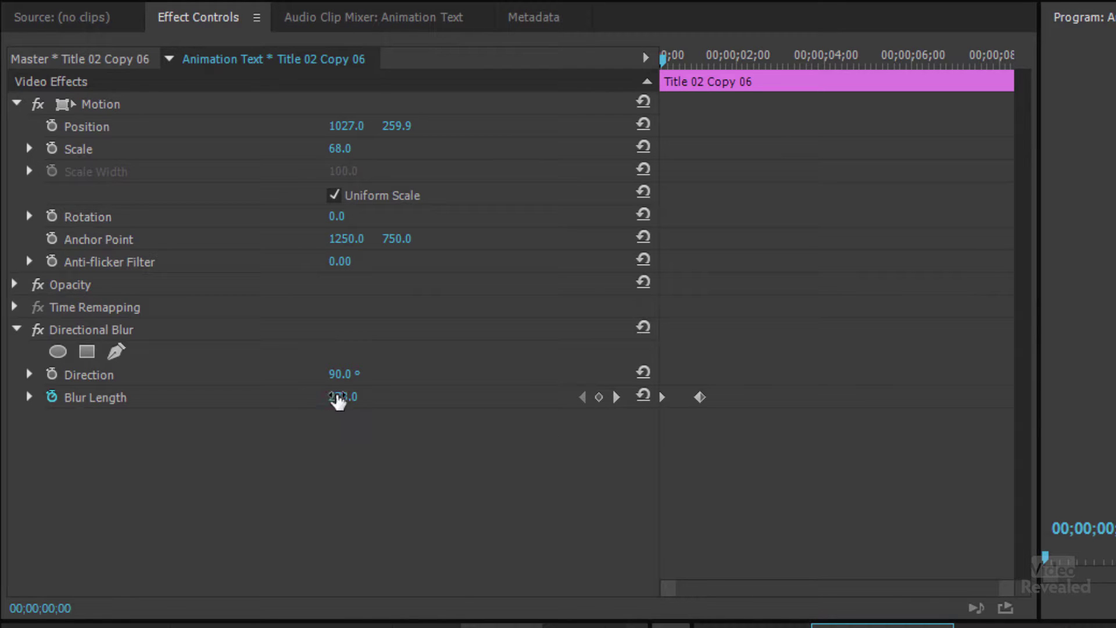
Step: Preview the RAINFOREST Blur Length animation from 273.0 to 0.0 between its keyframes
drag(668, 54, 671, 54)
key(space)
key(space)
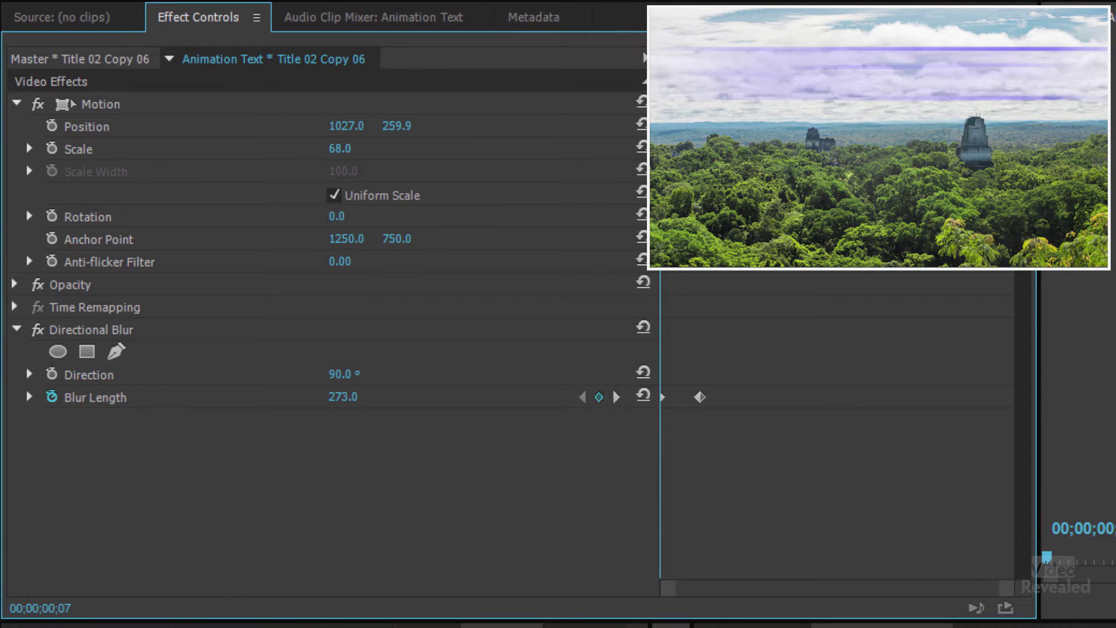
click(616, 397)
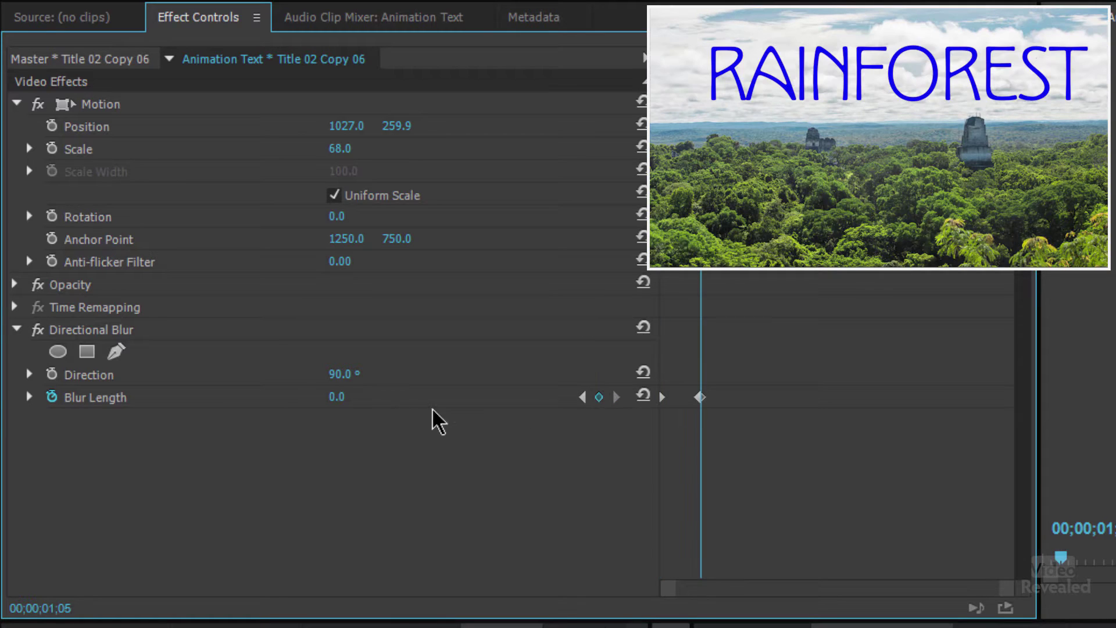
key(space)
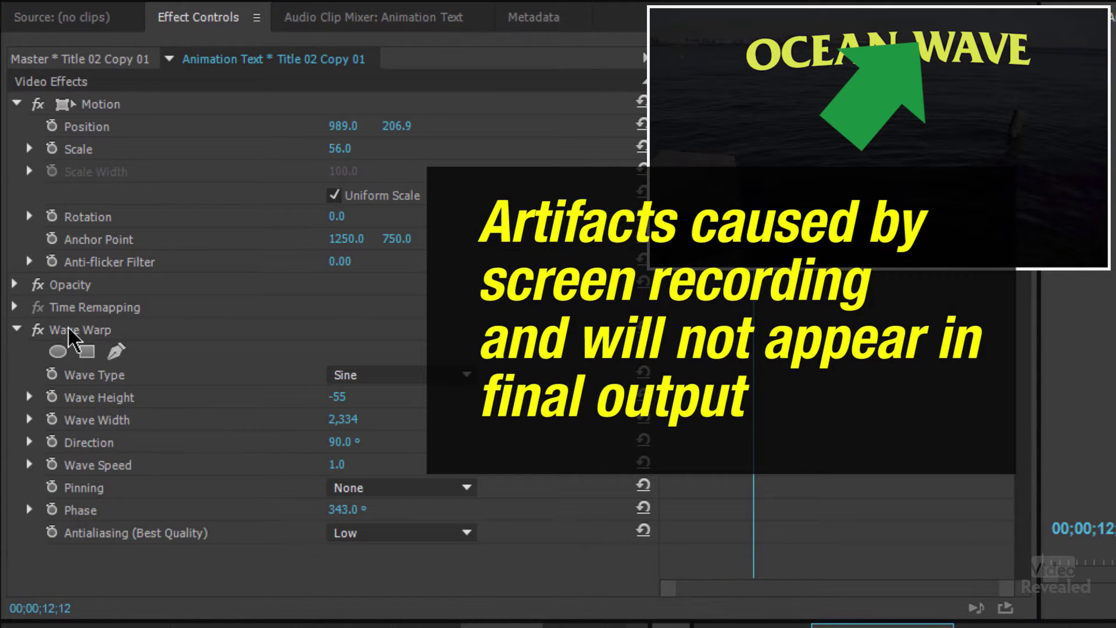
Step: Select OCEAN WAVE's Wave Warp effect to show its Sine settings, height -55, width 2,334
click(70, 330)
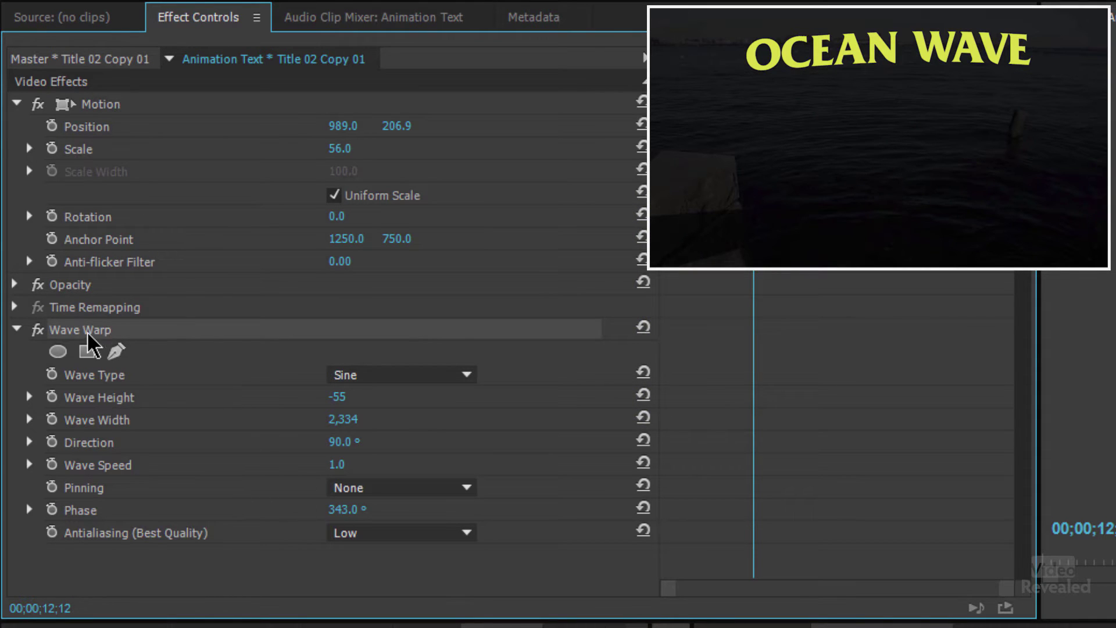
Step: Save the Wave Warp settings as a preset named Wavy Type
right_click(86, 335)
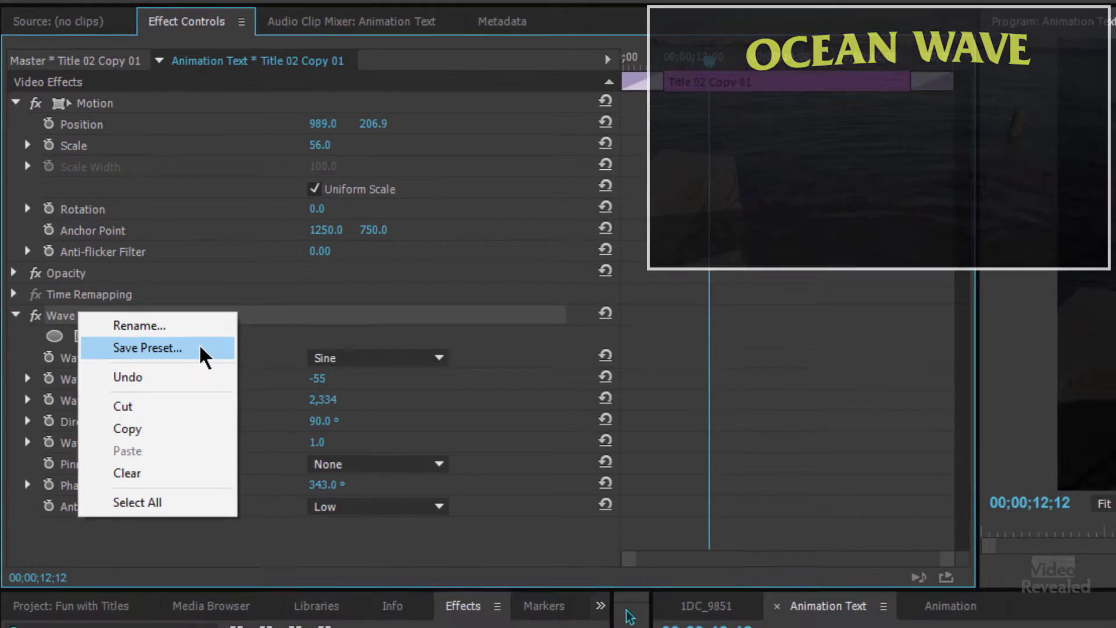
click(212, 367)
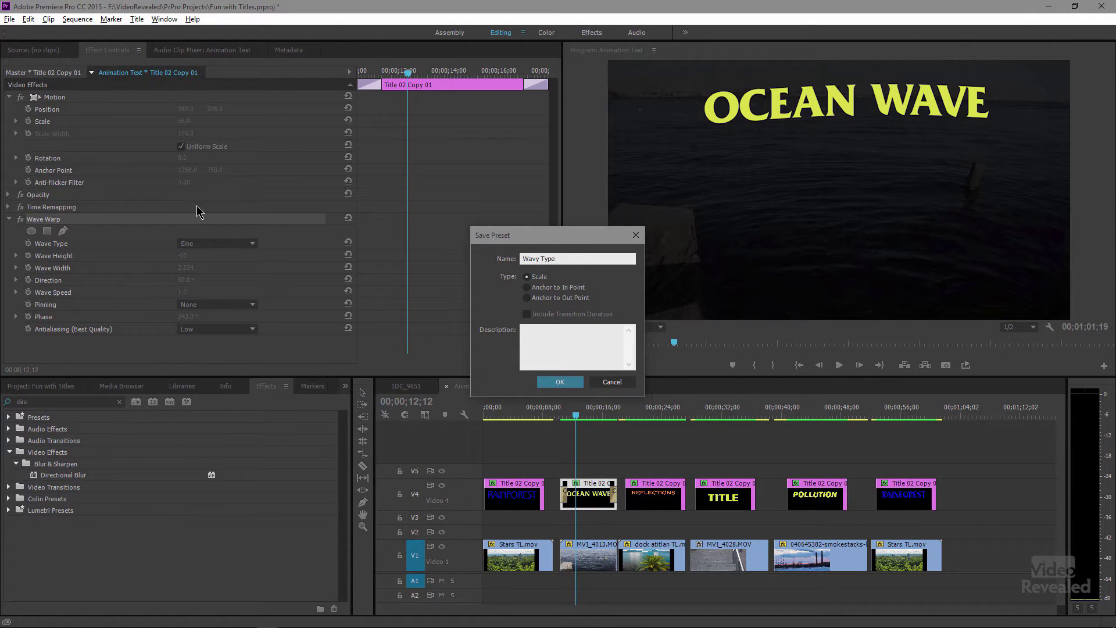
click(560, 384)
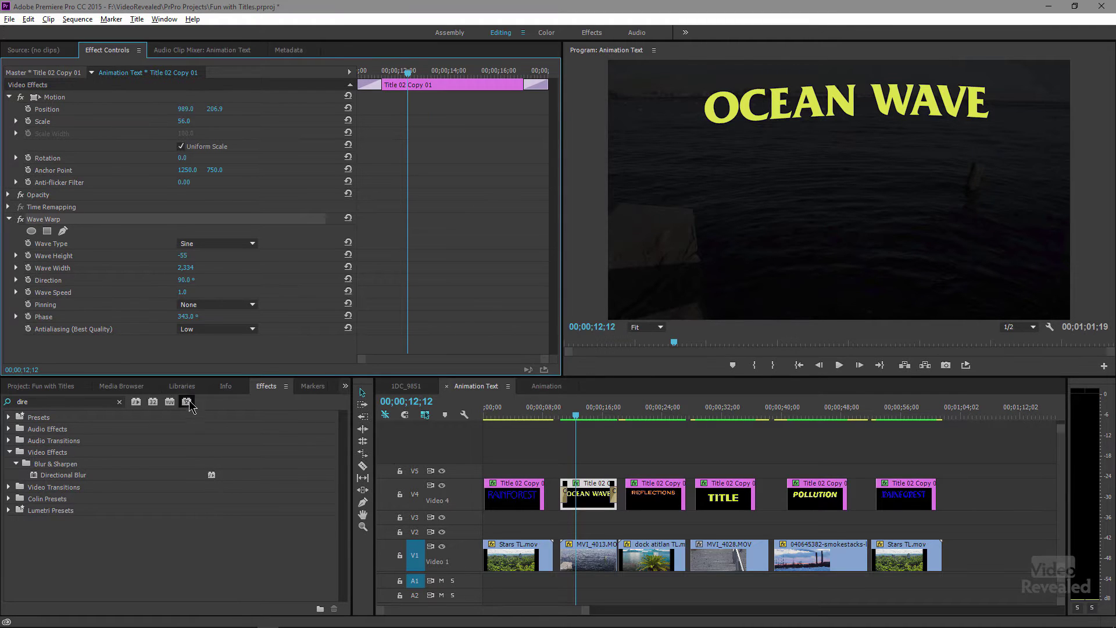
Step: Search the Effects panel for 'wavy' to confirm the preset, then clear the search
click(69, 402)
text(wavy)
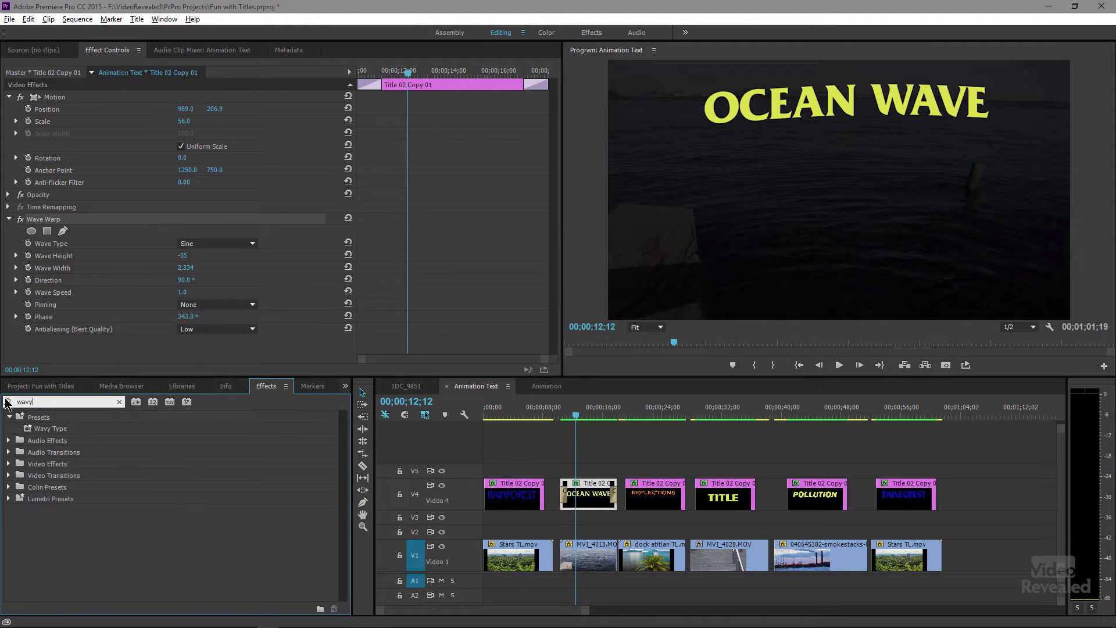
click(119, 401)
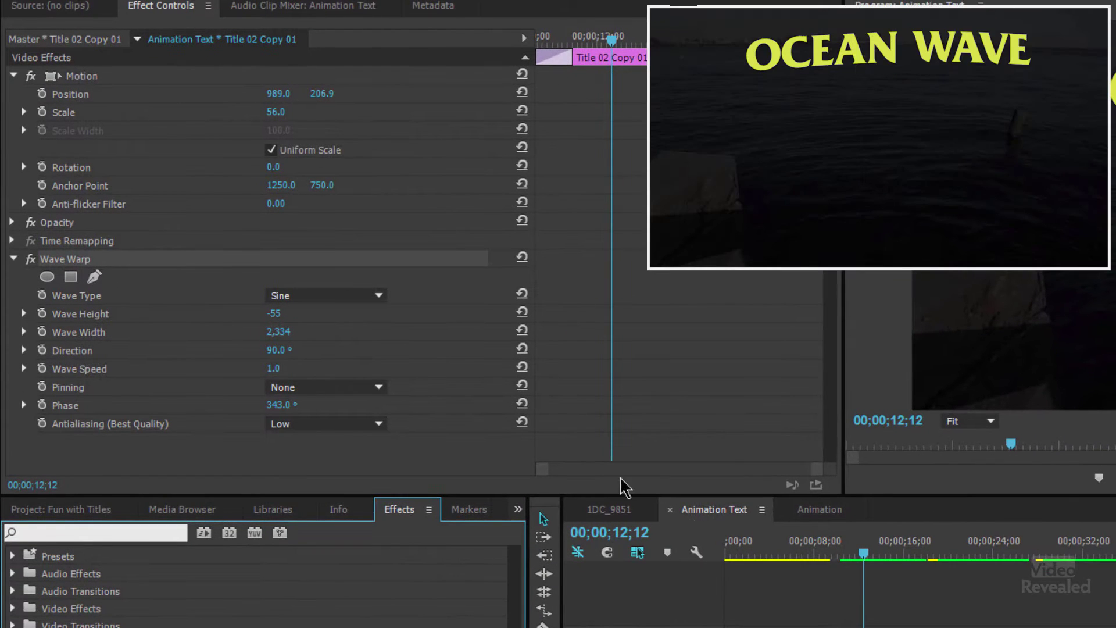
Step: Adjust the Wave Width to 1,183 while replaying the OCEAN WAVE animation
click(840, 554)
key(space)
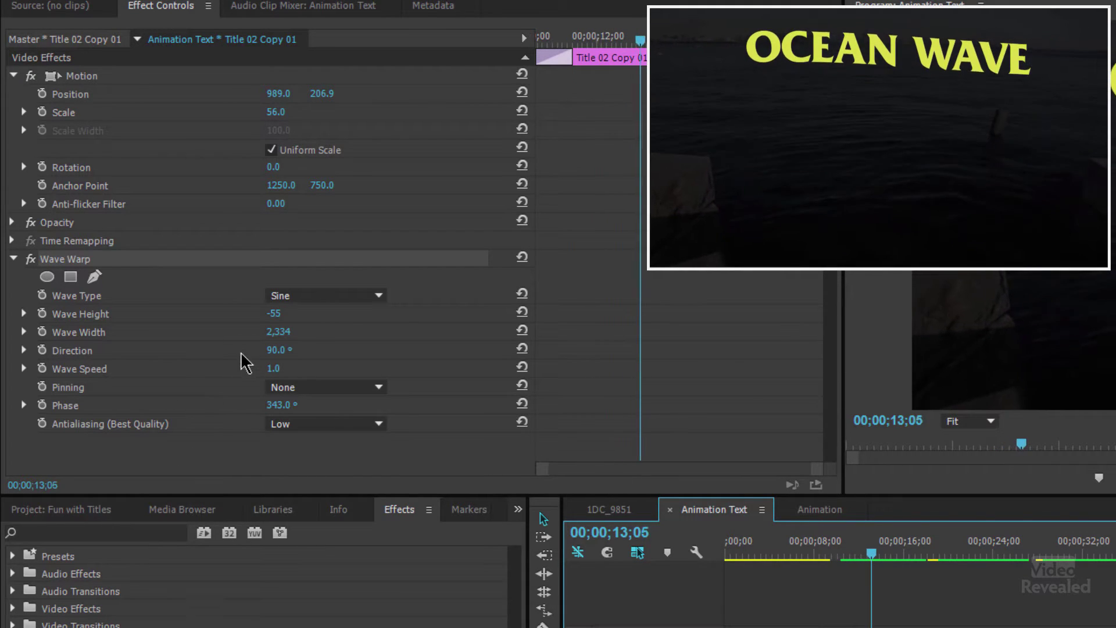
drag(272, 336, 278, 334)
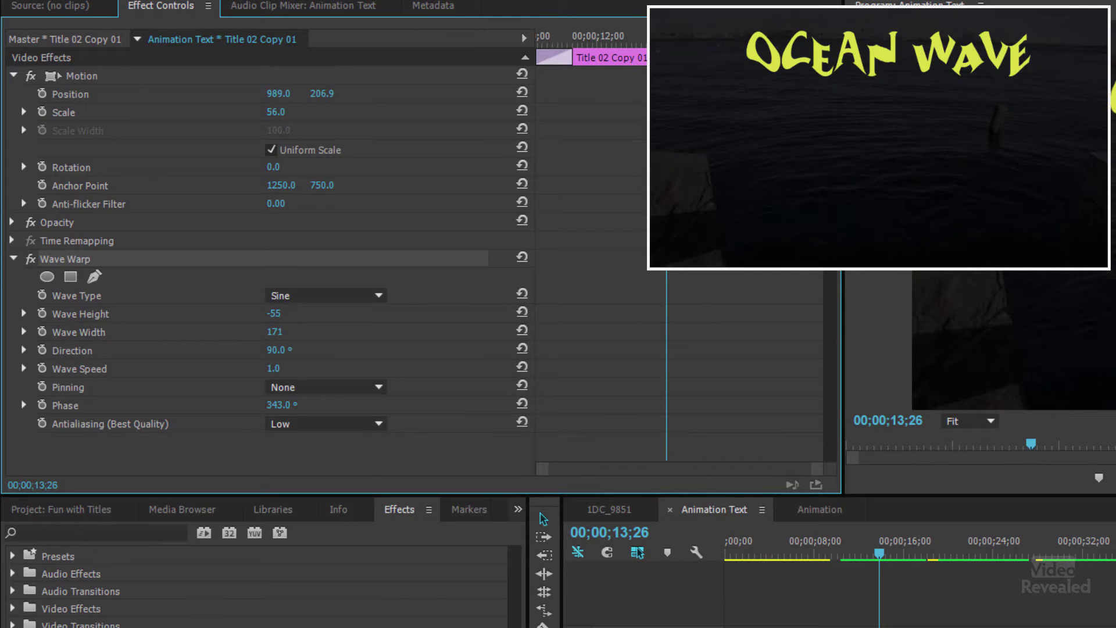
key(space)
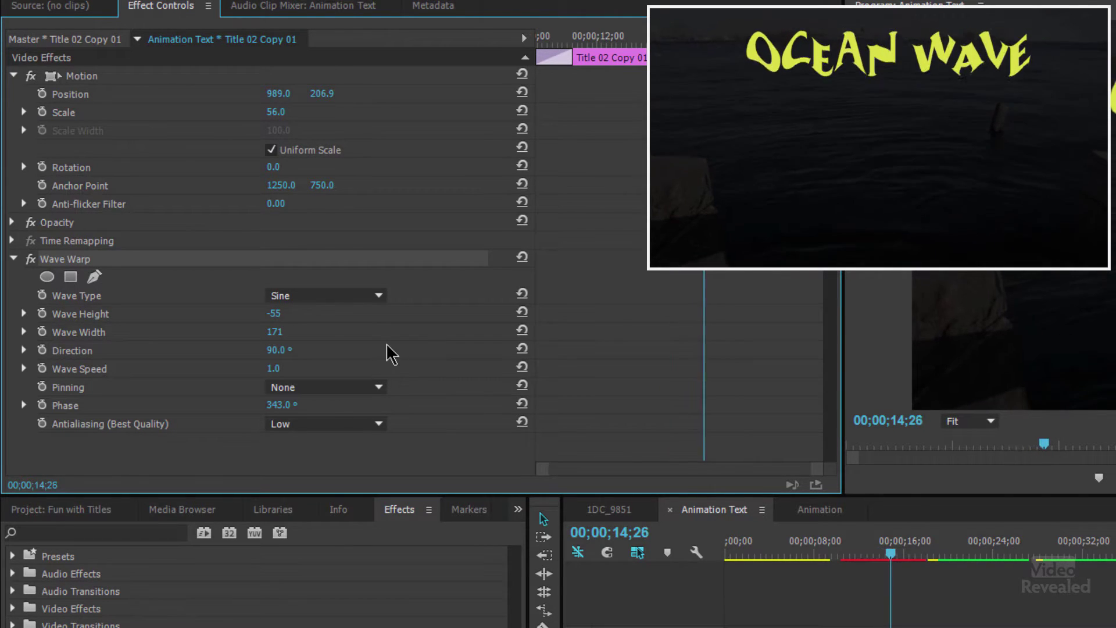
drag(878, 558, 838, 555)
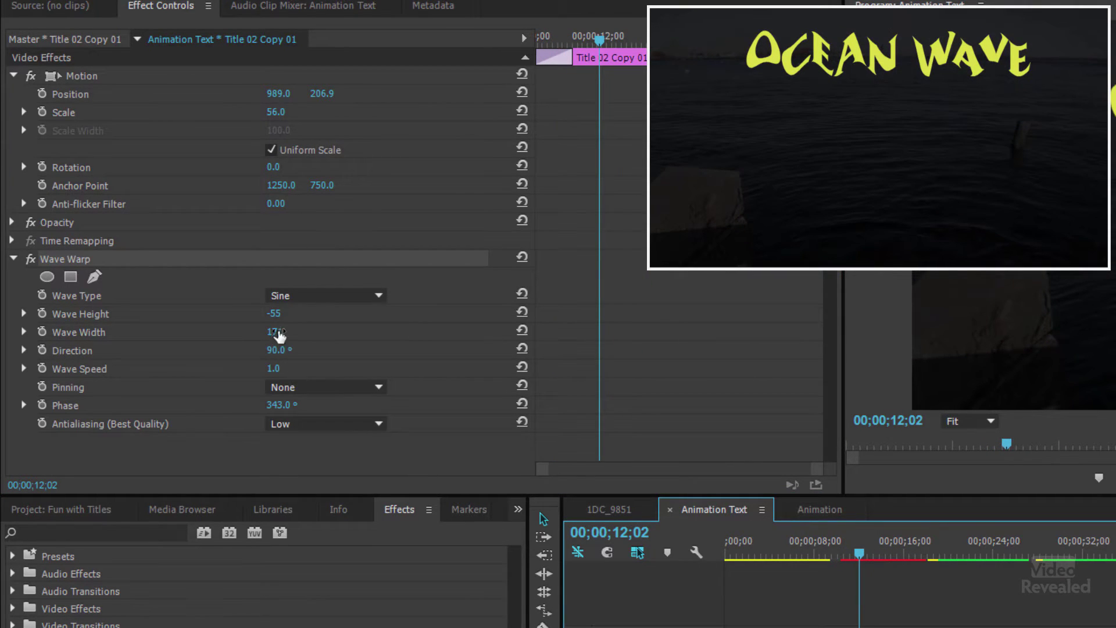
drag(274, 336, 302, 336)
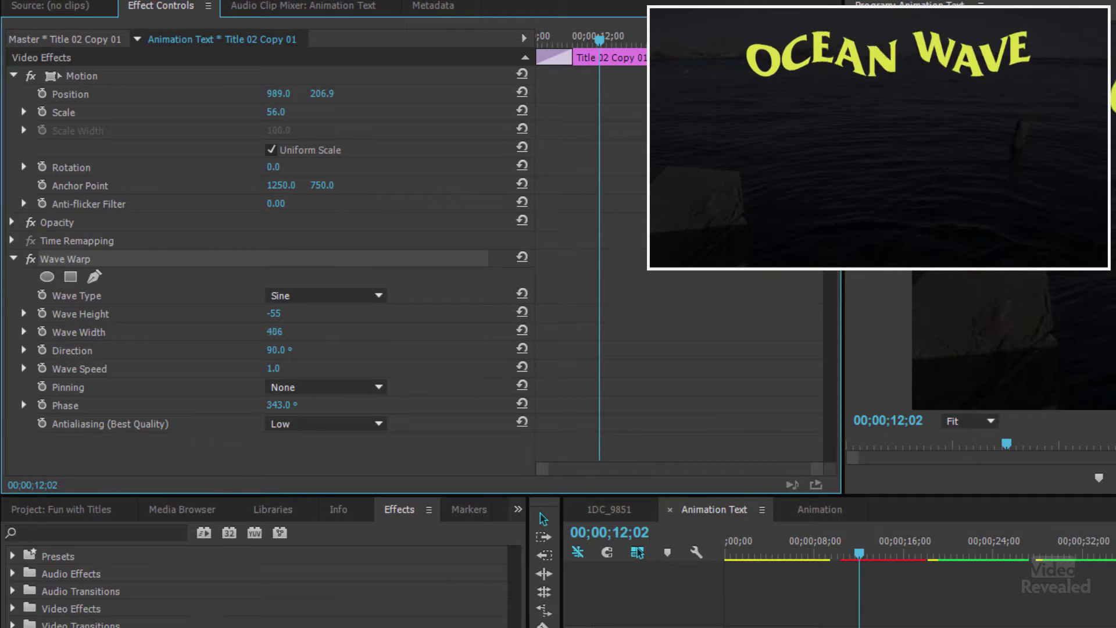
drag(278, 331, 273, 332)
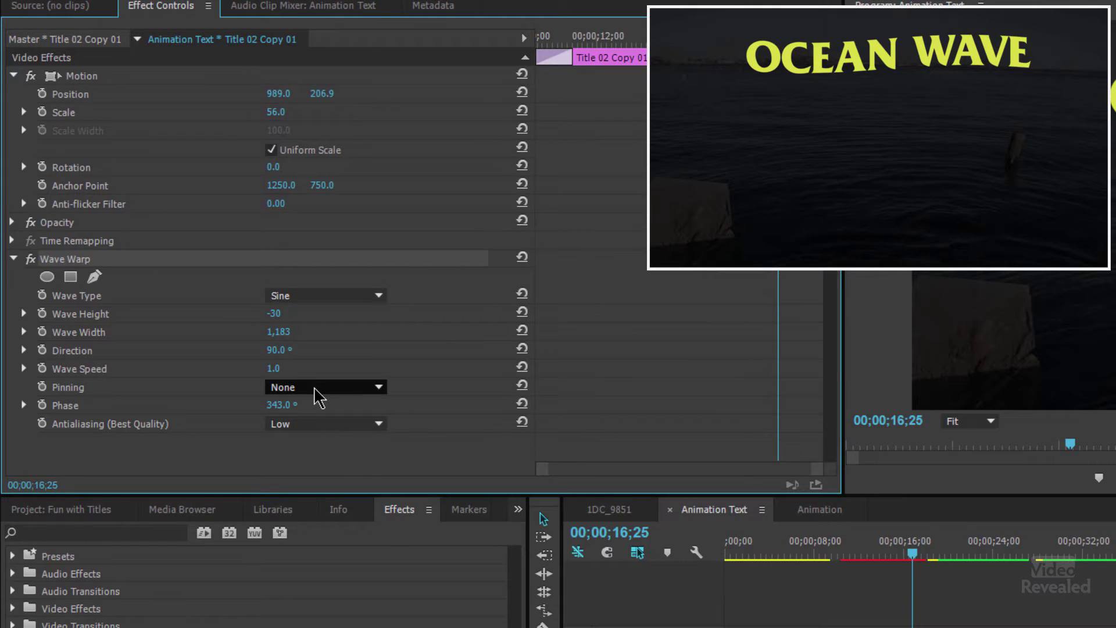
Step: Change the Wave Warp wave type to Semicircle and preview it
click(308, 297)
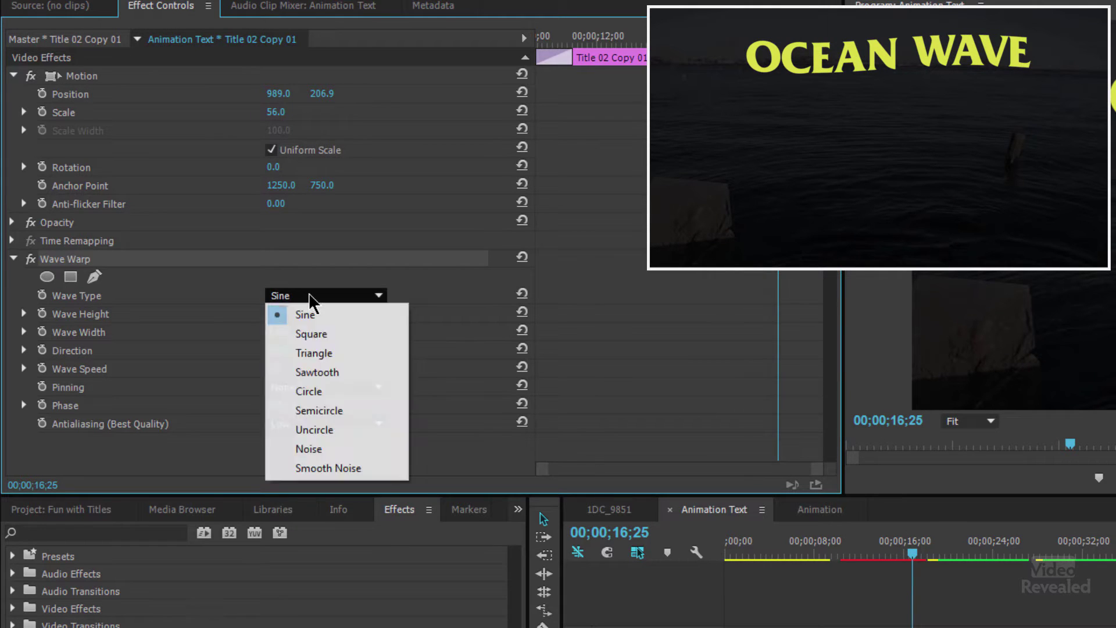
click(319, 410)
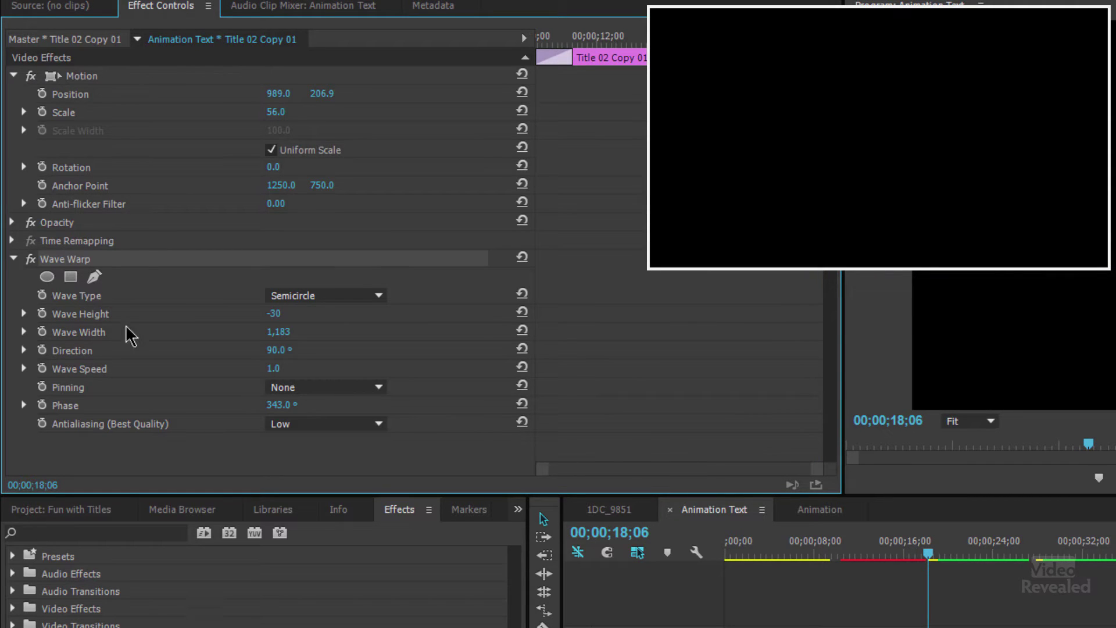
click(857, 553)
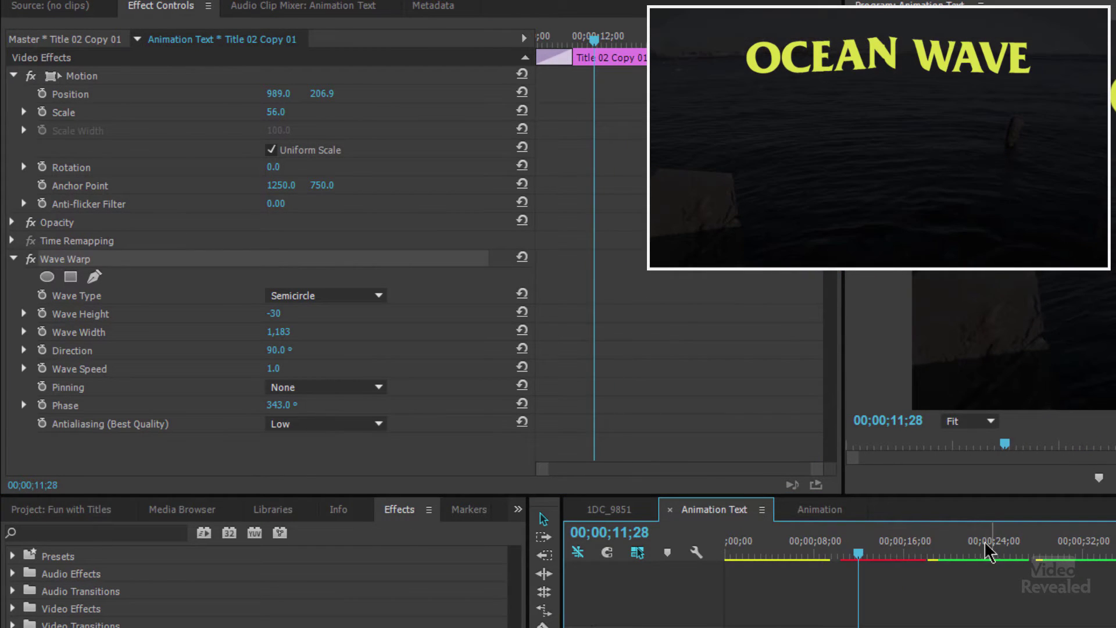
click(953, 552)
click(930, 552)
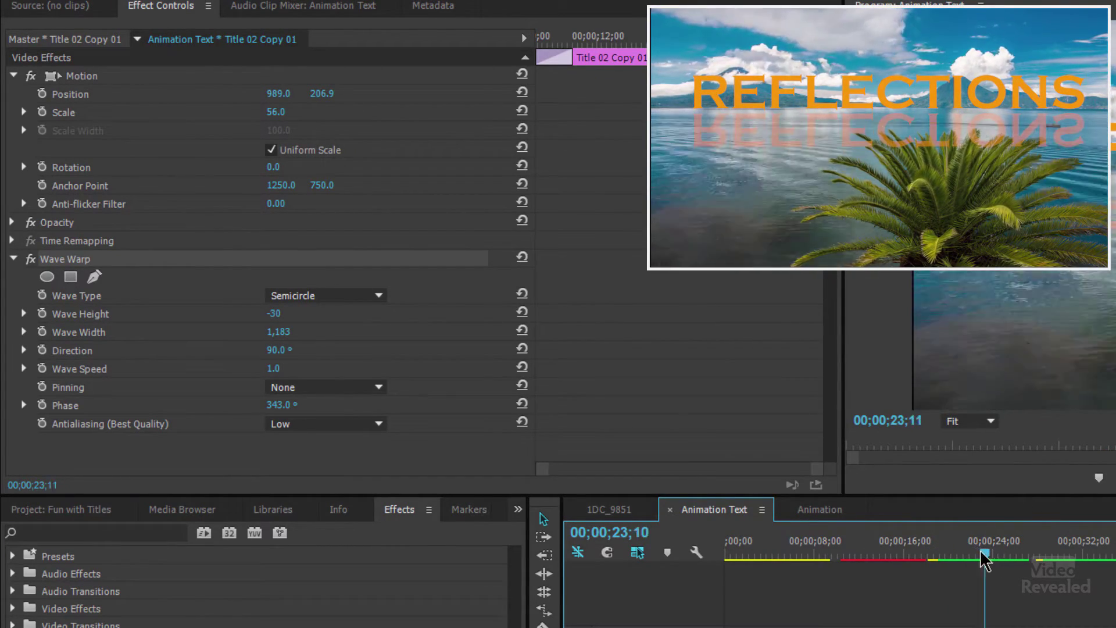
Step: Compare REFLECTIONS with Mirror and Compound Arithmetic toggled, trying a 60° Reflection Angle
click(945, 553)
drag(945, 553, 974, 555)
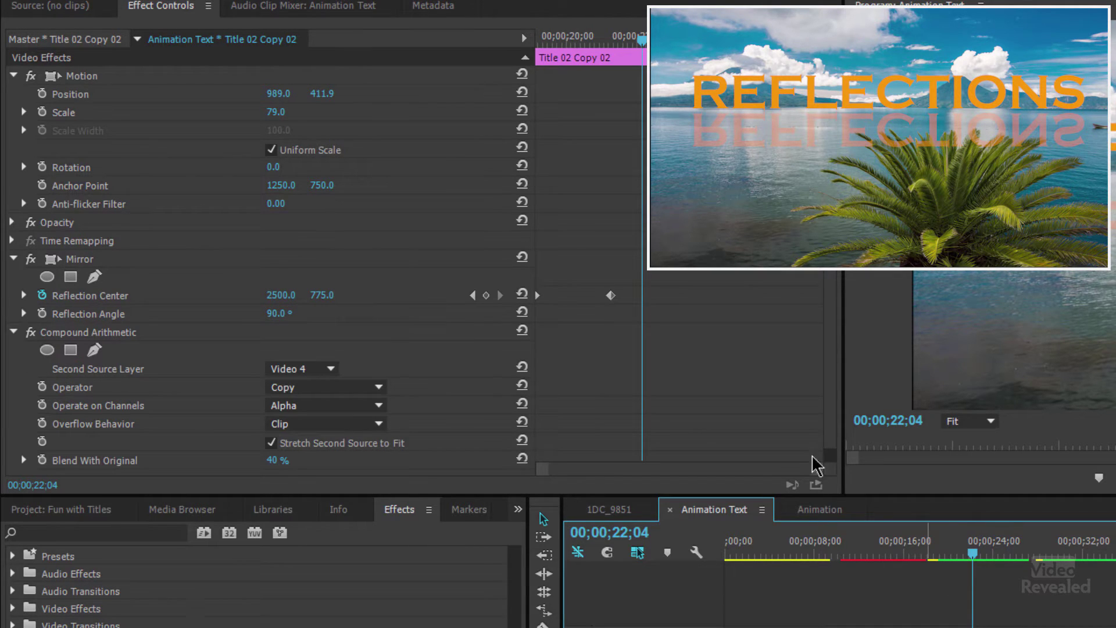
click(30, 334)
click(32, 259)
click(32, 259)
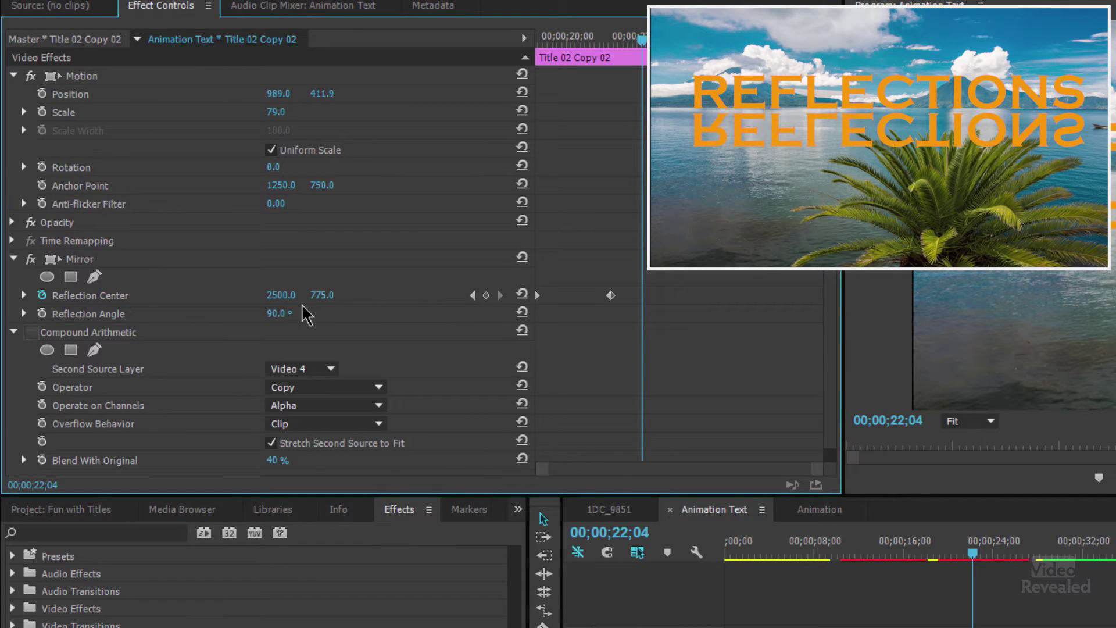
mouse_move(276, 314)
mouse_down()
mouse_move(256, 314)
mouse_move(291, 312)
mouse_up()
drag(583, 39, 522, 67)
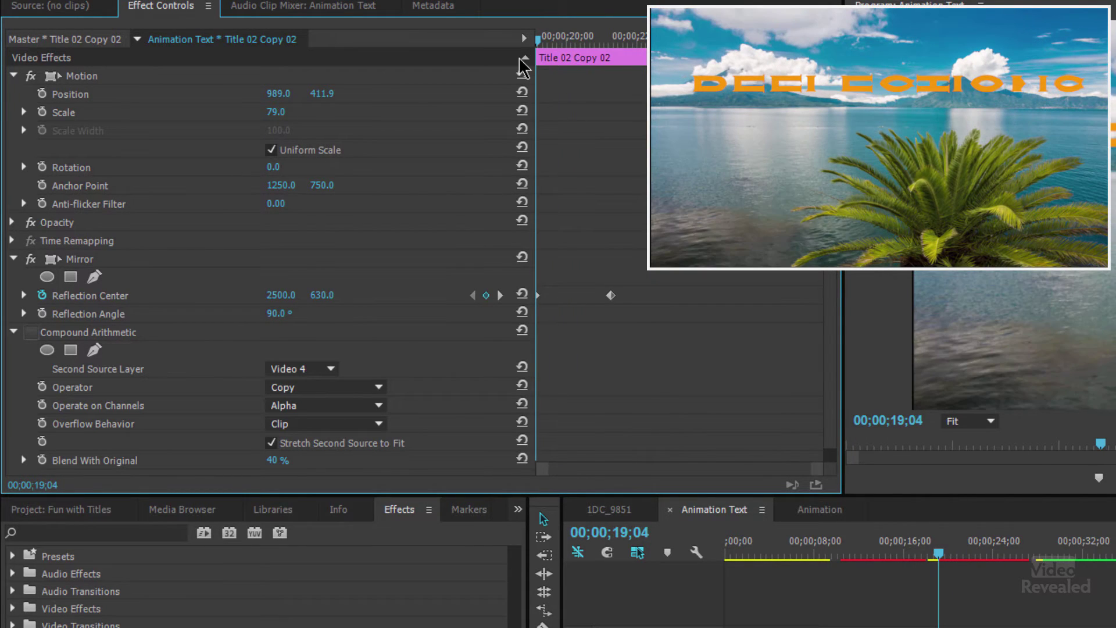
key(space)
key(space)
key(space)
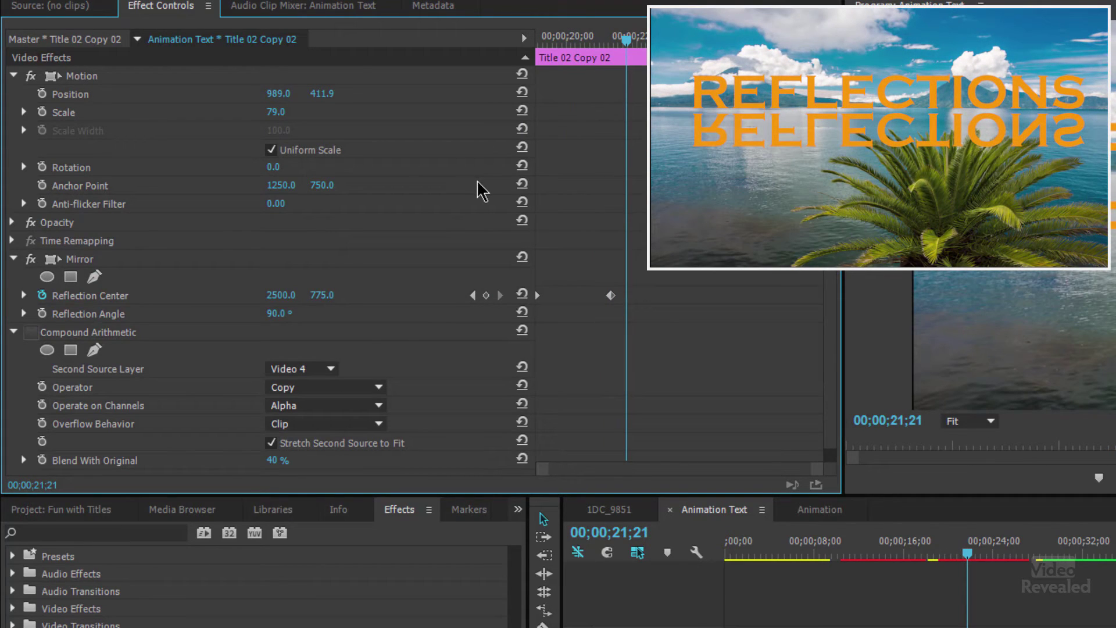
mouse_move(618, 36)
mouse_down()
mouse_move(593, 38)
mouse_move(630, 40)
mouse_up()
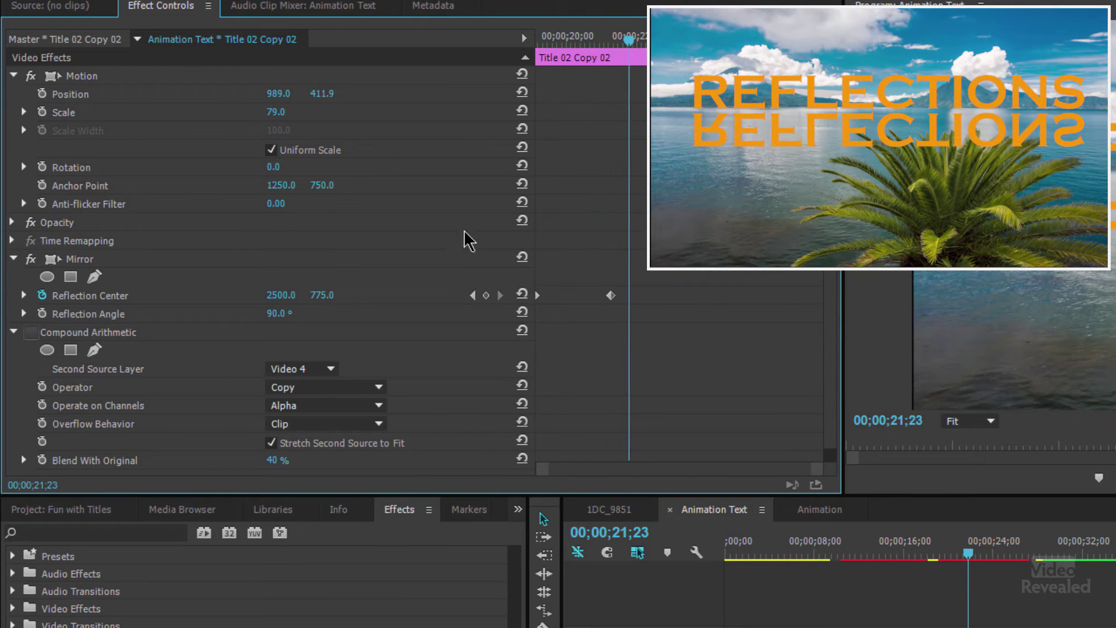
Step: Collapse Mirror, enable Compound Arithmetic, and set Blend With Original to 57%
click(11, 265)
click(13, 260)
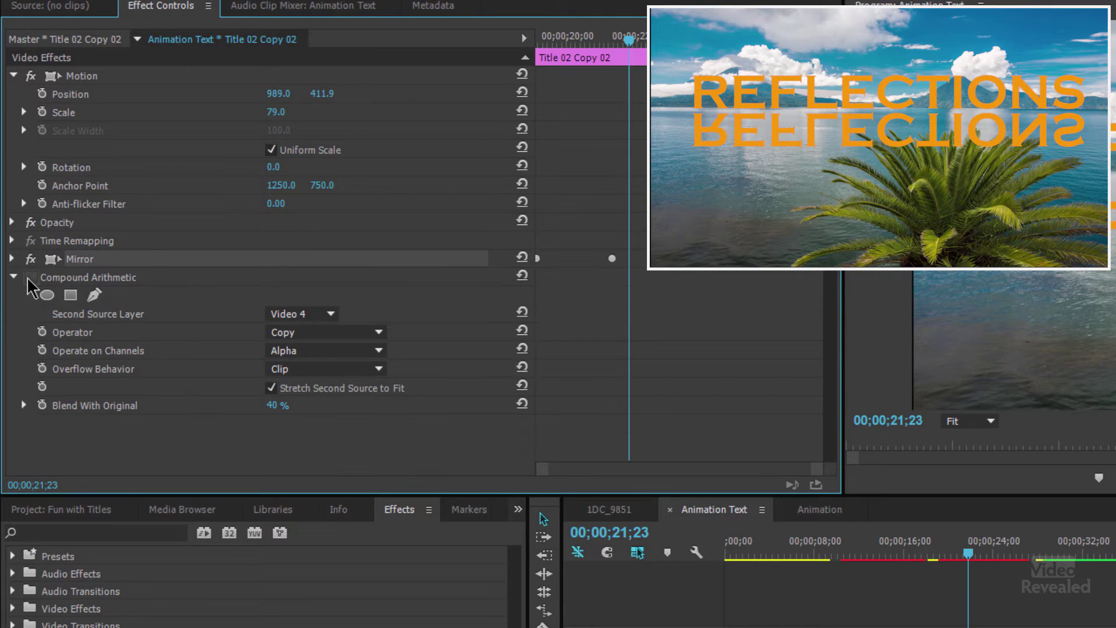
click(107, 280)
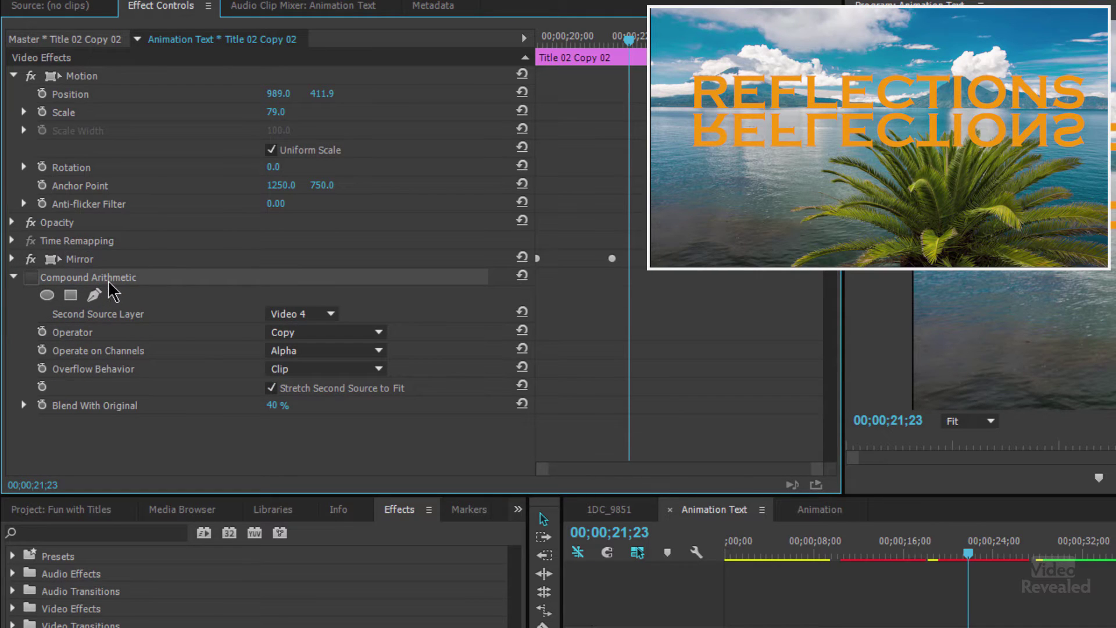
click(29, 279)
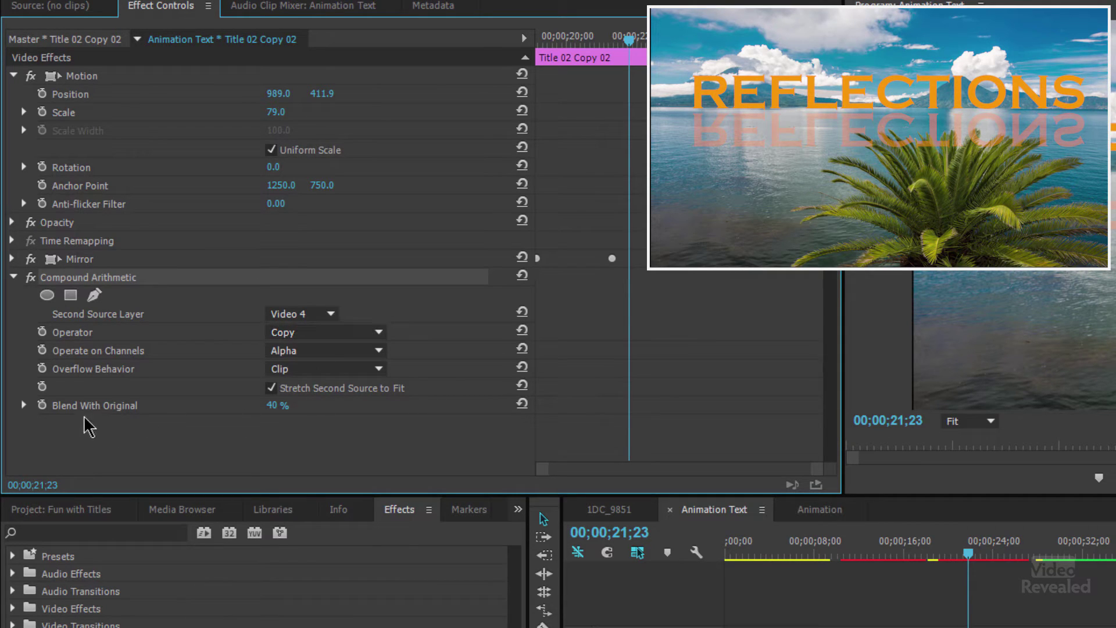
mouse_move(277, 413)
mouse_down()
mouse_move(261, 413)
mouse_move(313, 413)
mouse_move(256, 413)
mouse_move(289, 405)
mouse_up()
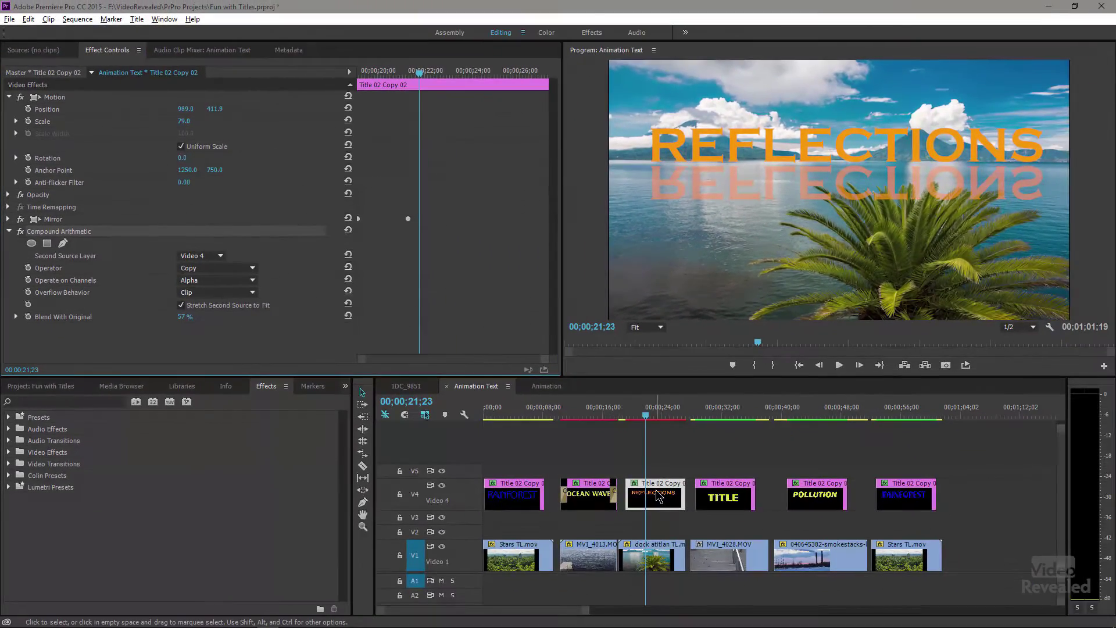
Step: Change the title text to VACATIONS and preview it in the sequence
key(ctrl+t)
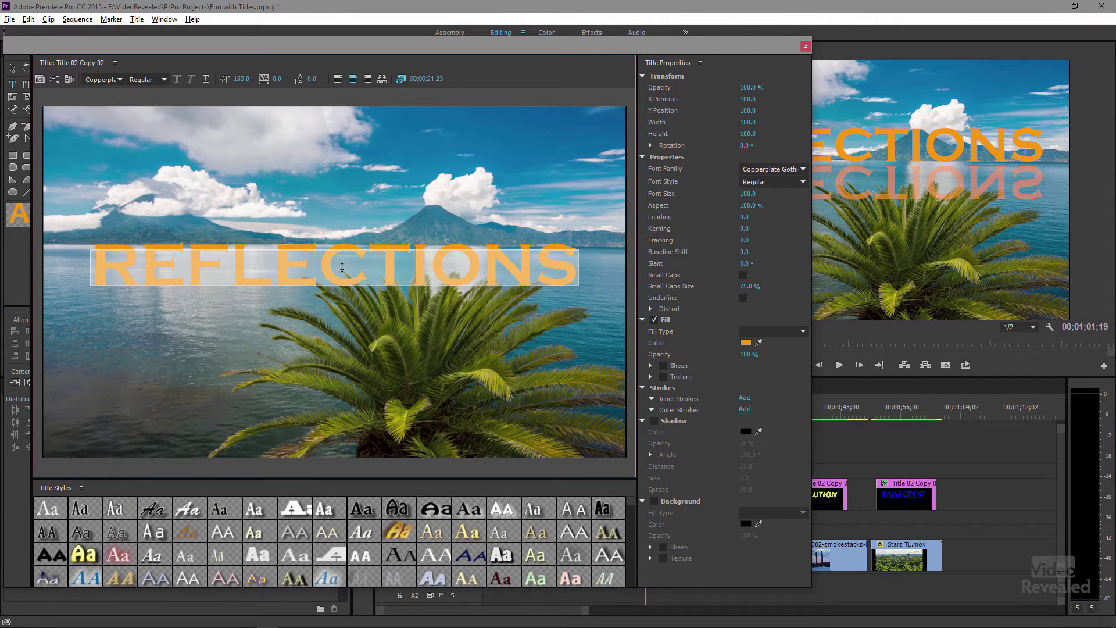
text(VACATIONS)
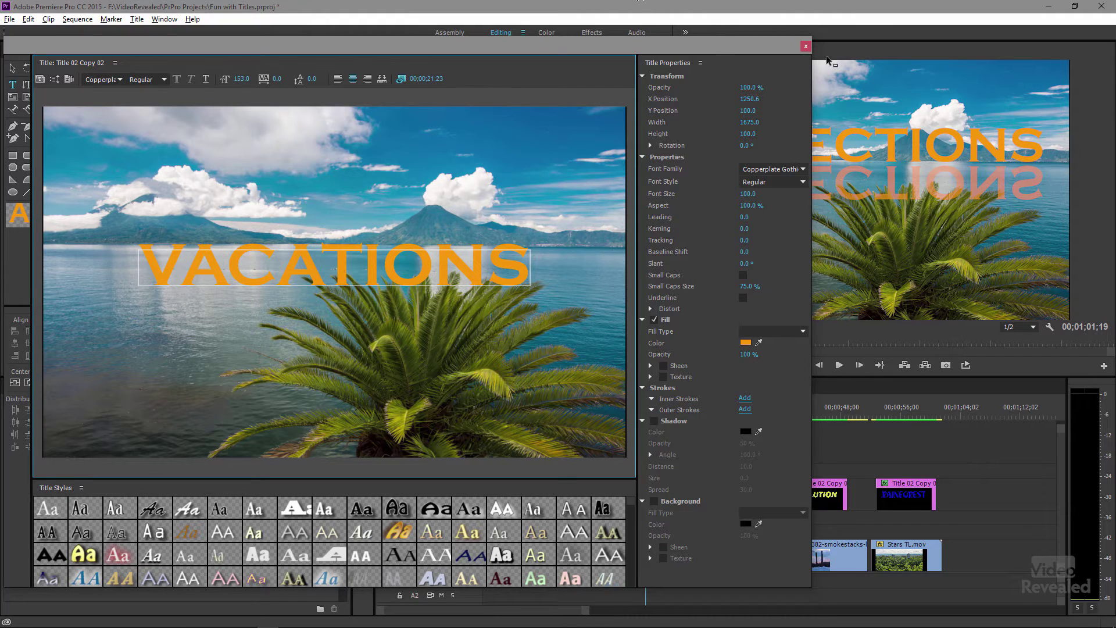
key(ctrl+w)
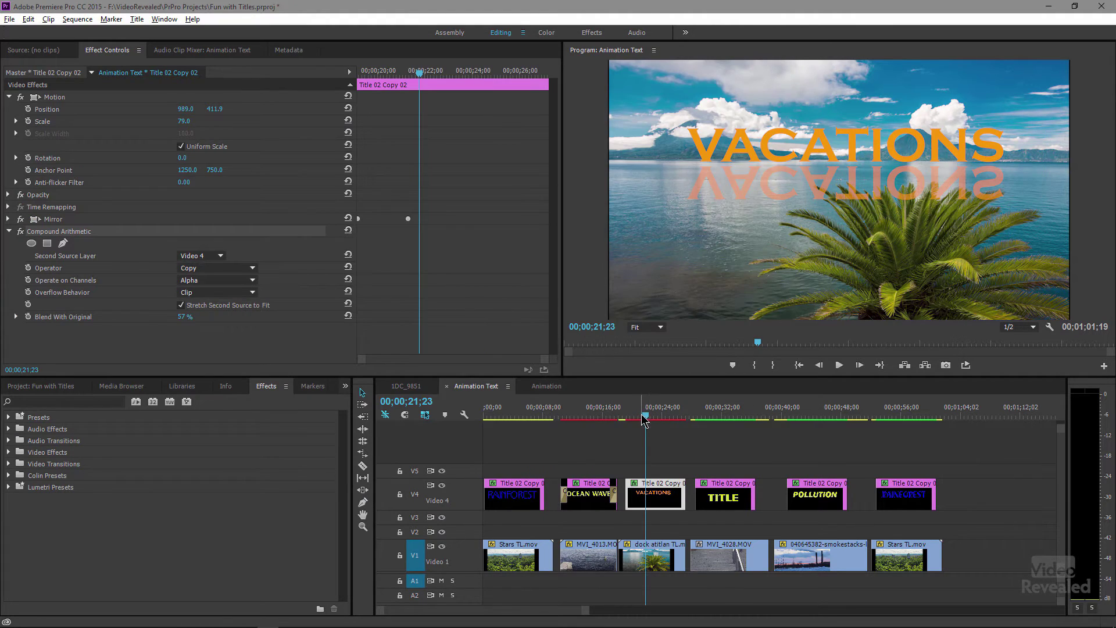
drag(644, 418, 631, 416)
key(space)
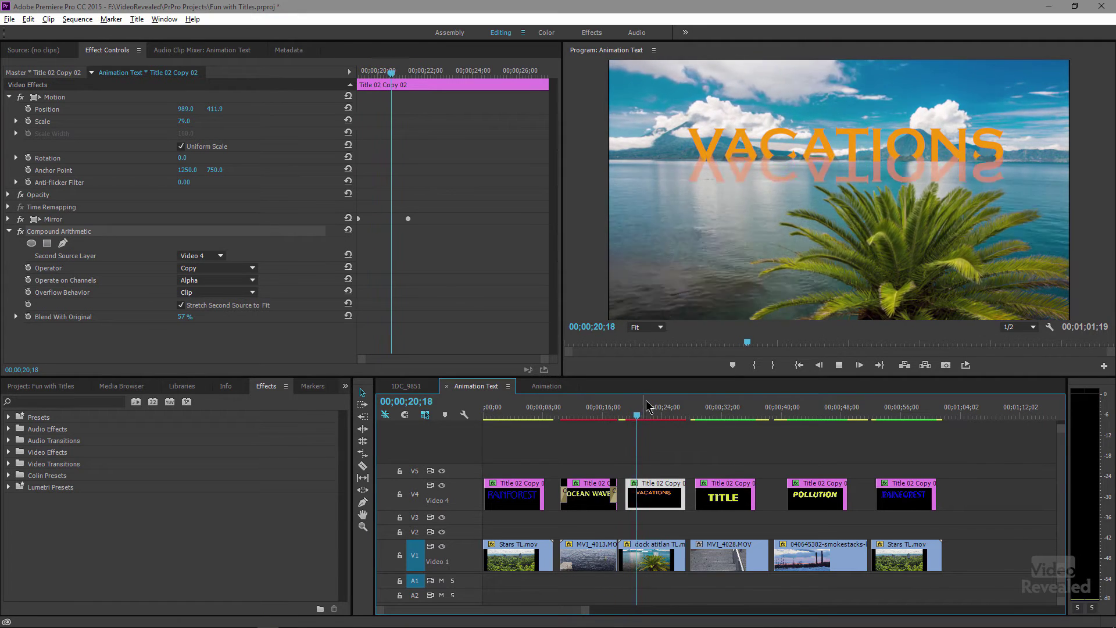
key(space)
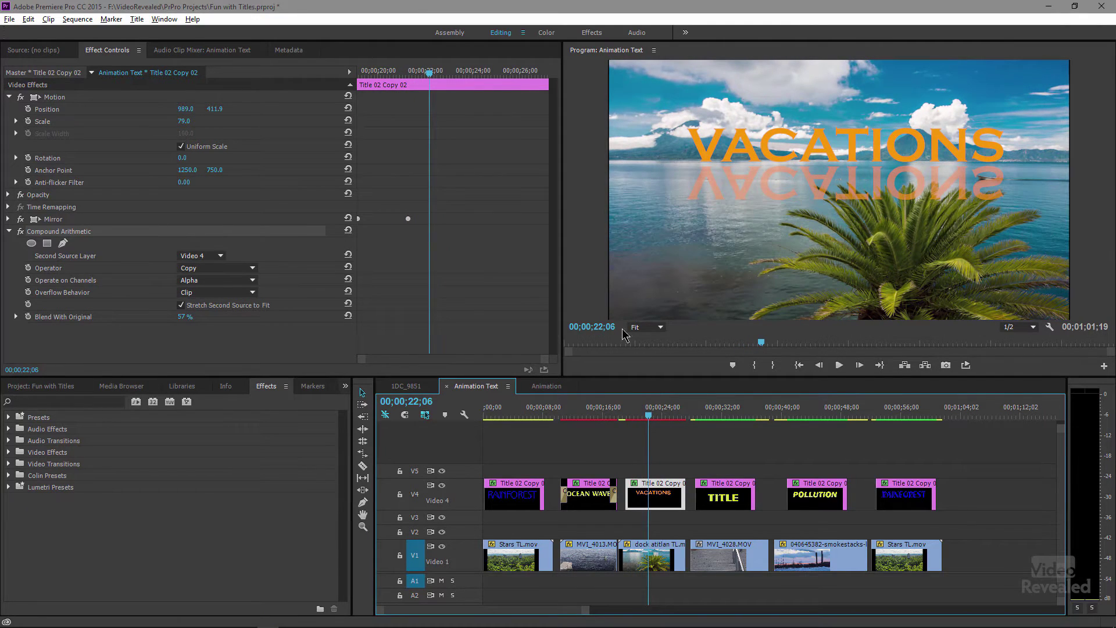
Step: Set Mirror's Reflection Center Y to 758.0 and the title's Position Y to 359.9
click(9, 219)
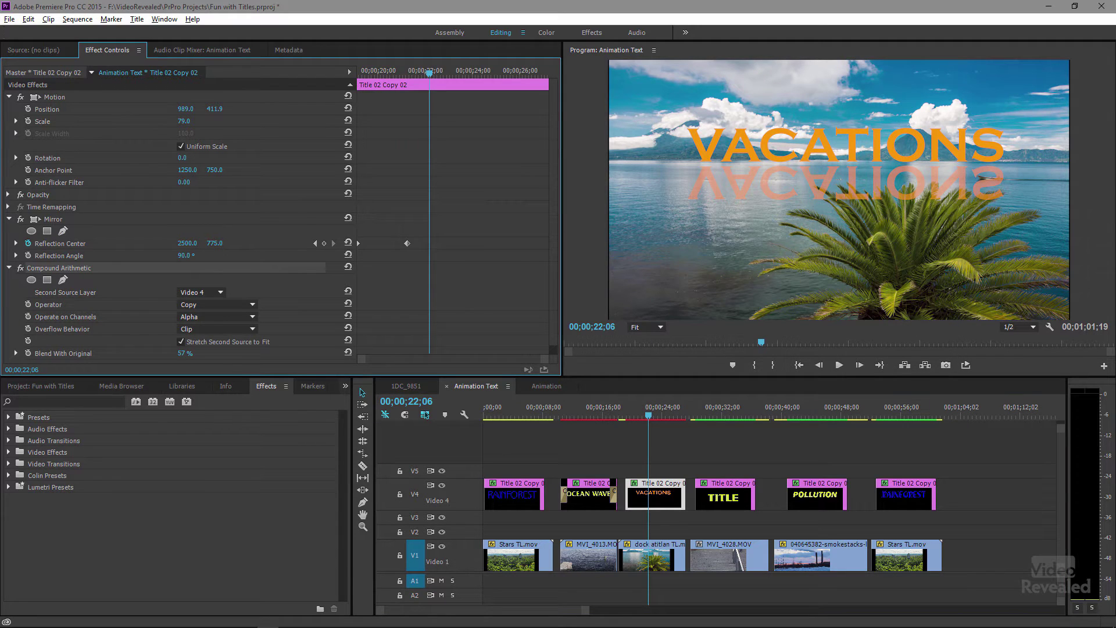
drag(215, 243, 207, 243)
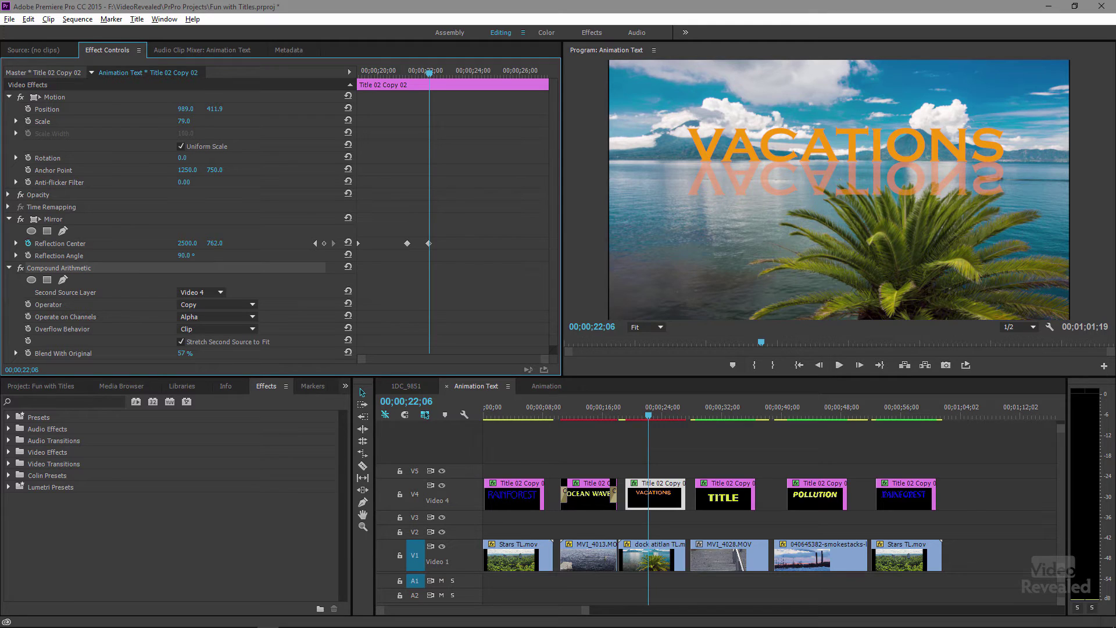
drag(207, 243, 205, 243)
drag(213, 112, 212, 109)
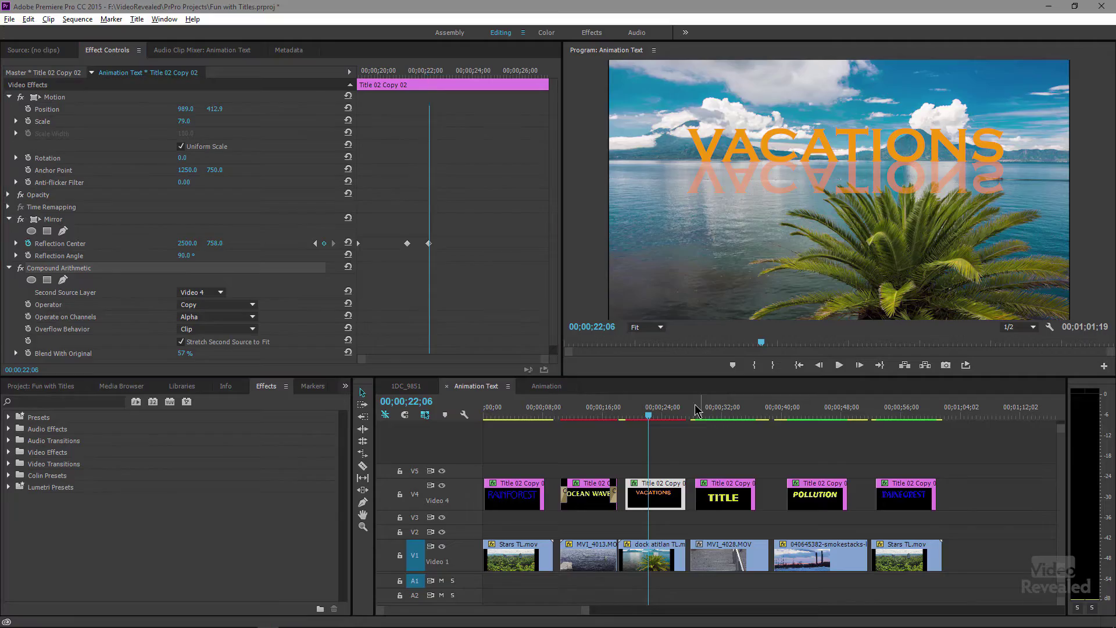
Step: Select the TITLE clip at 34;27, expand Bevel Alpha and Compound Arithmetic, and toggle the bevel off and on
click(762, 431)
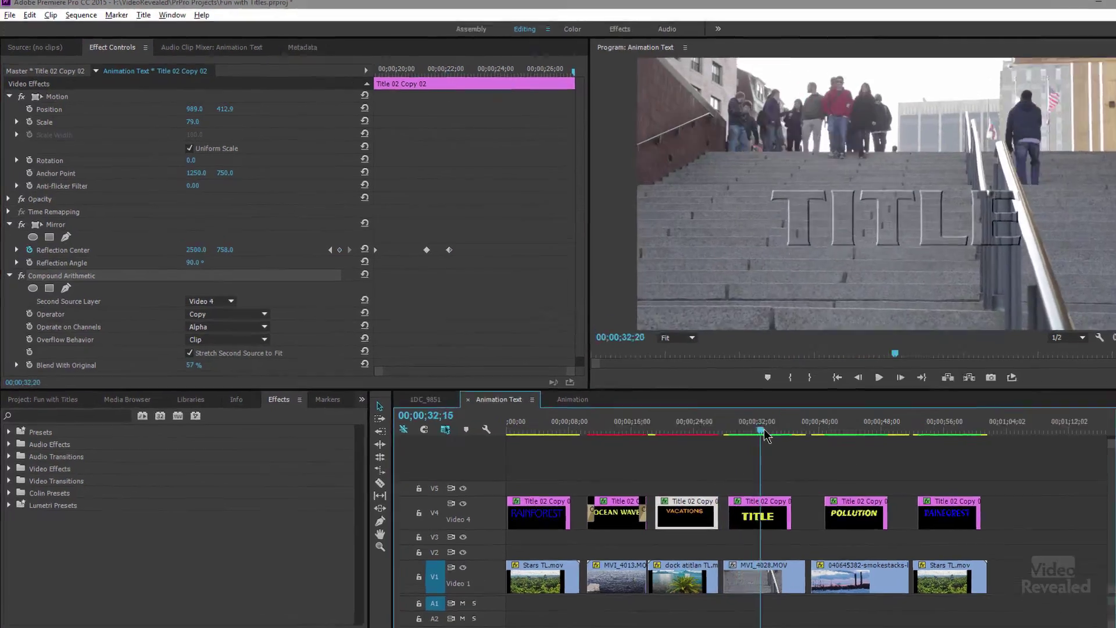
drag(765, 433, 779, 432)
click(773, 515)
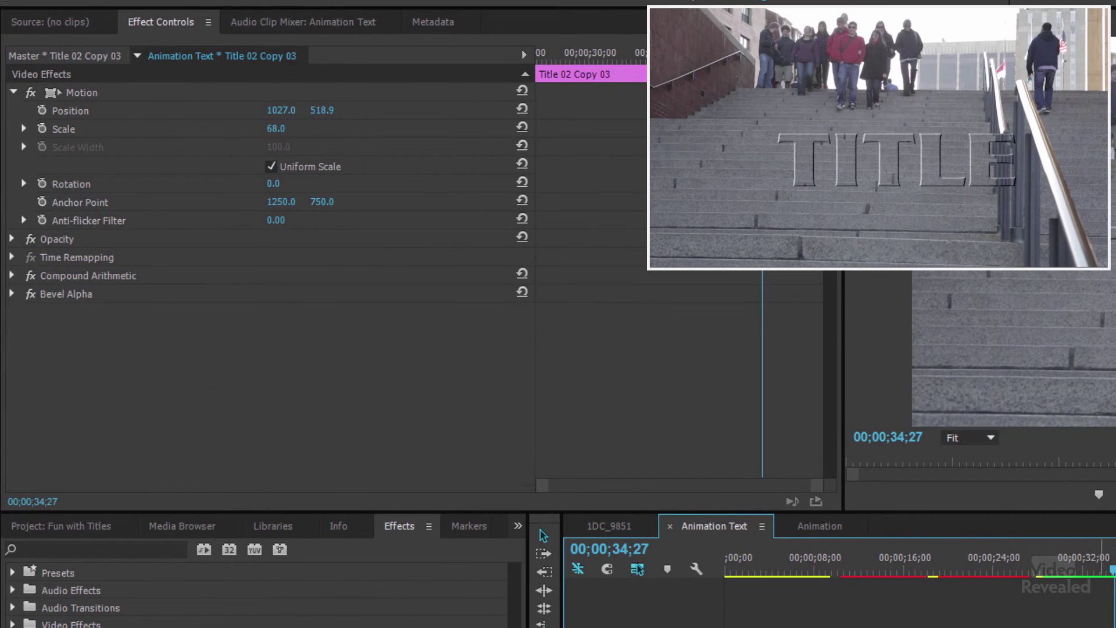
click(12, 294)
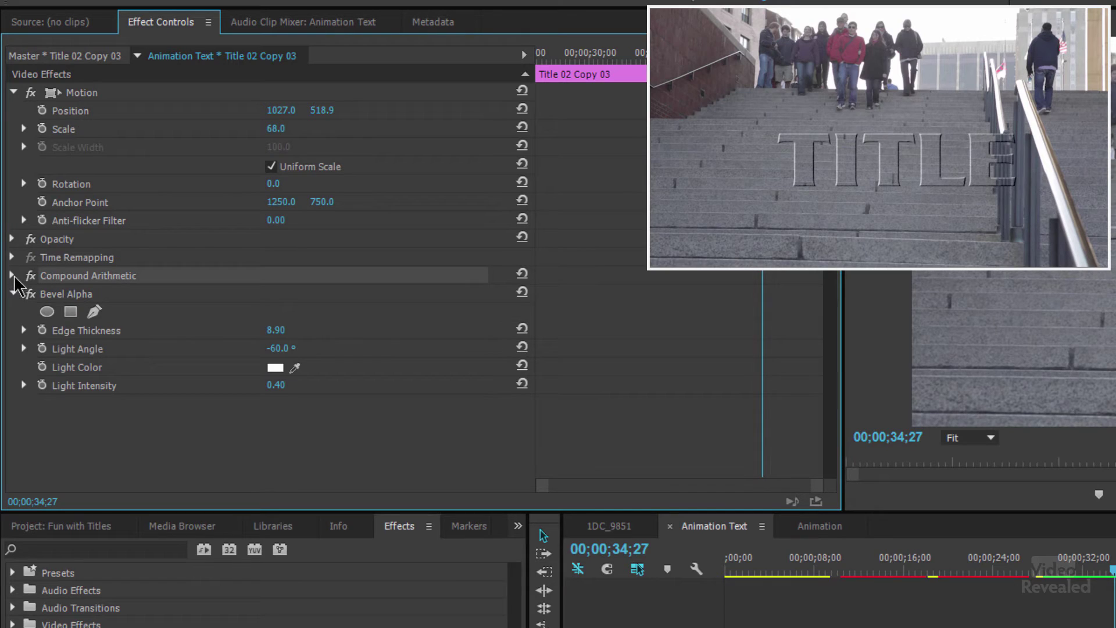
click(13, 276)
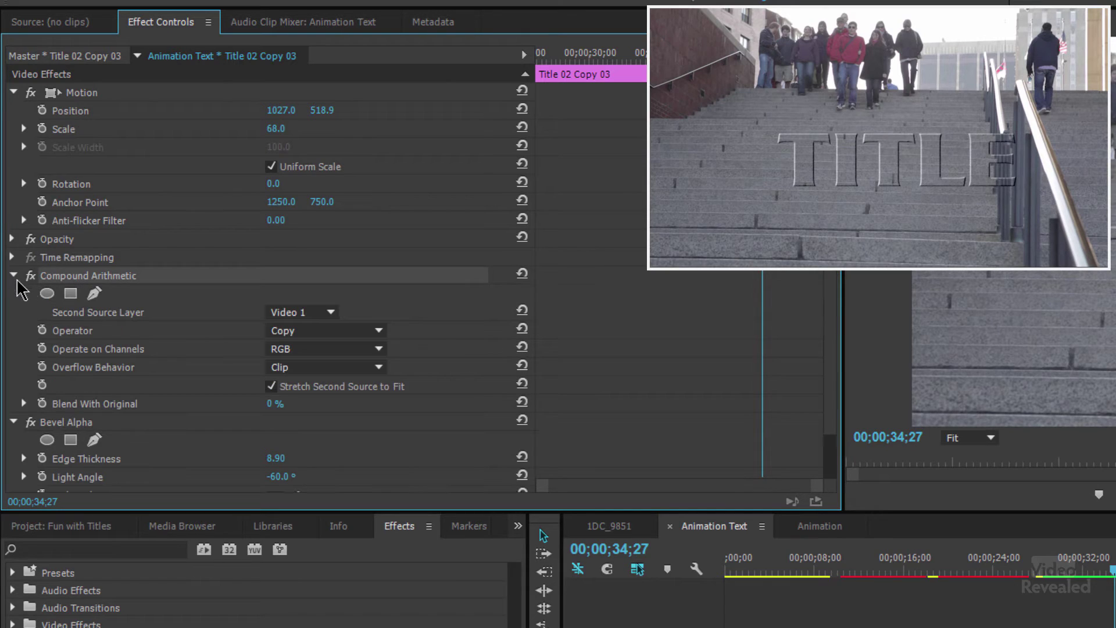
click(31, 422)
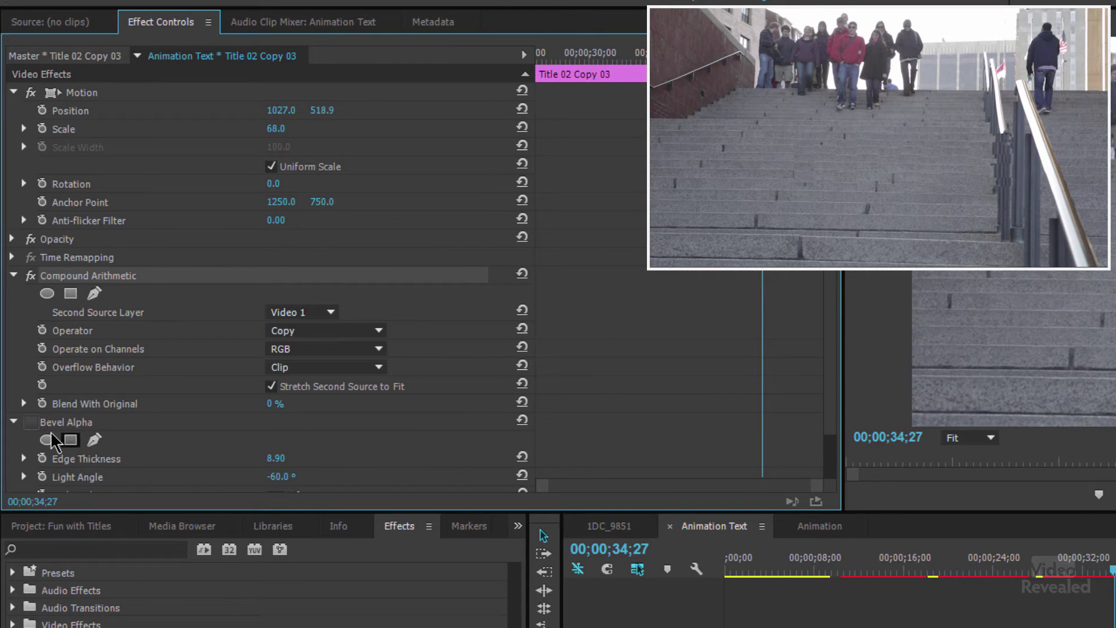
click(31, 422)
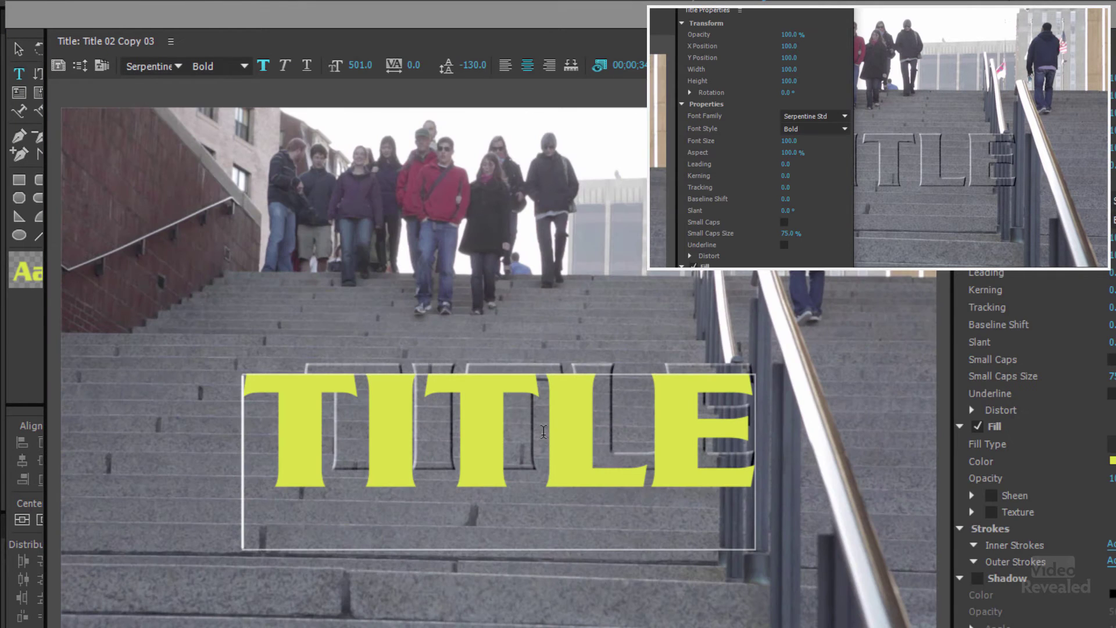
Step: Retype the title as URBAN LIFE on two lines and centre it vertically
double_click(543, 432)
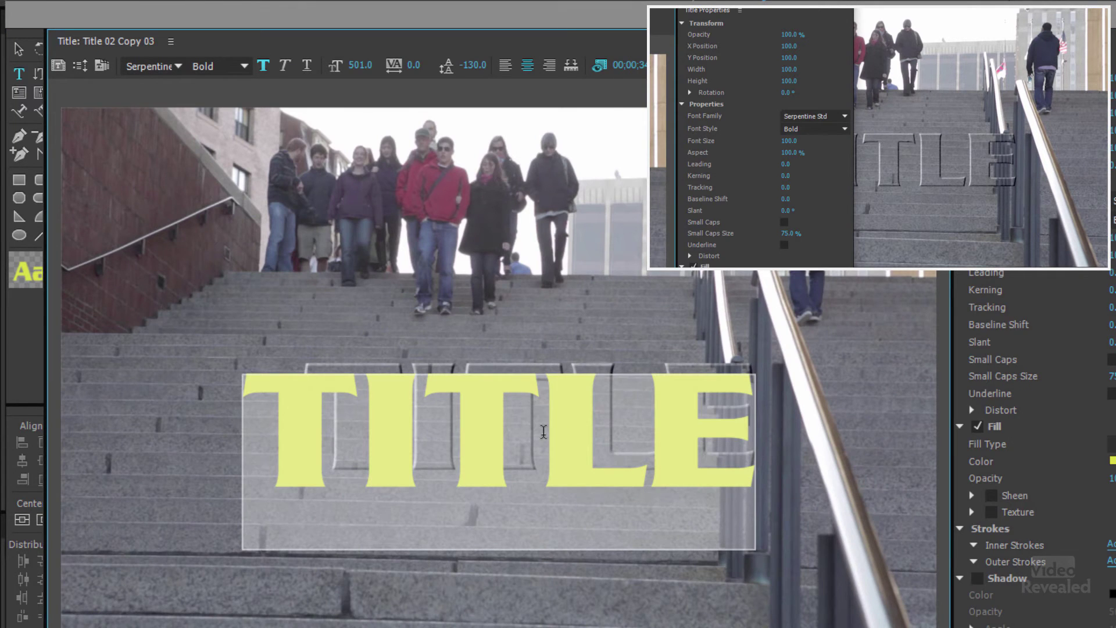
text(U)
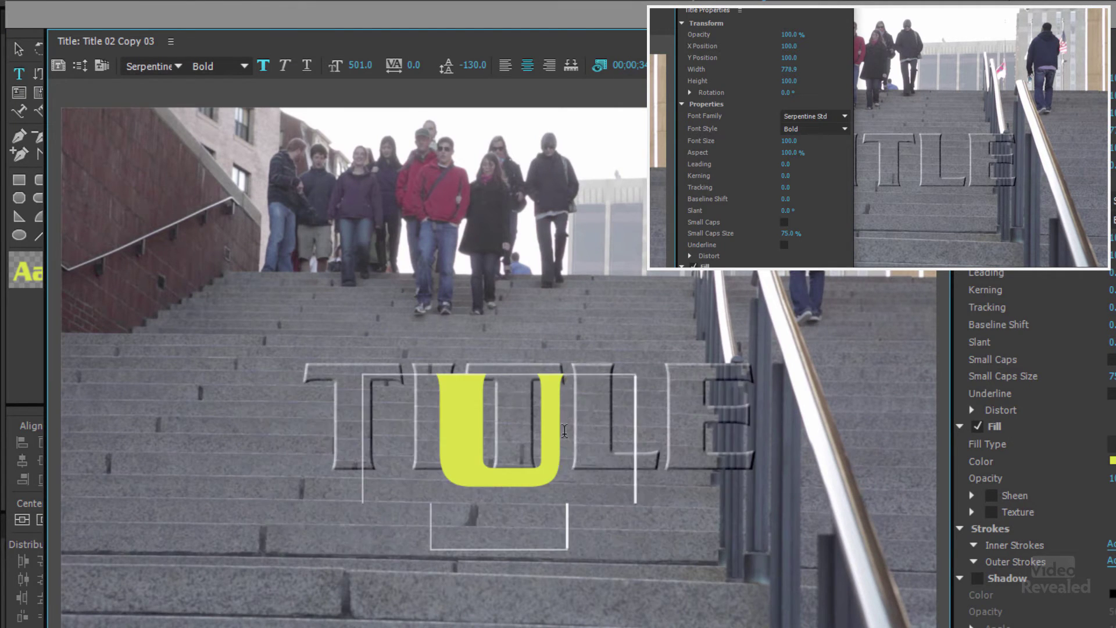
text(RAN)
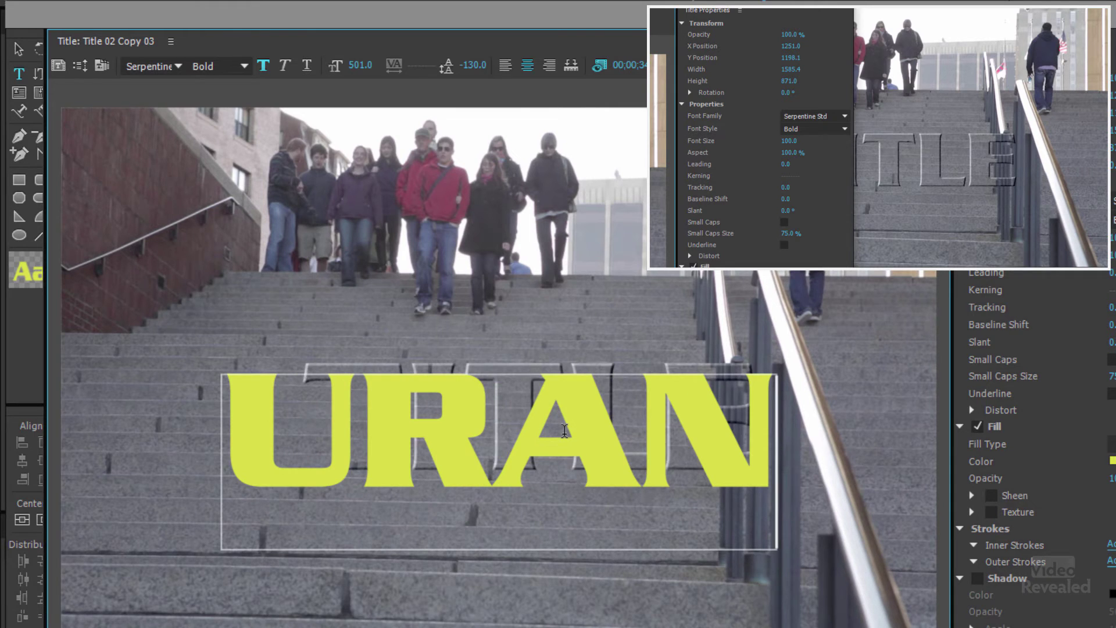
key(Return)
text(LIFE)
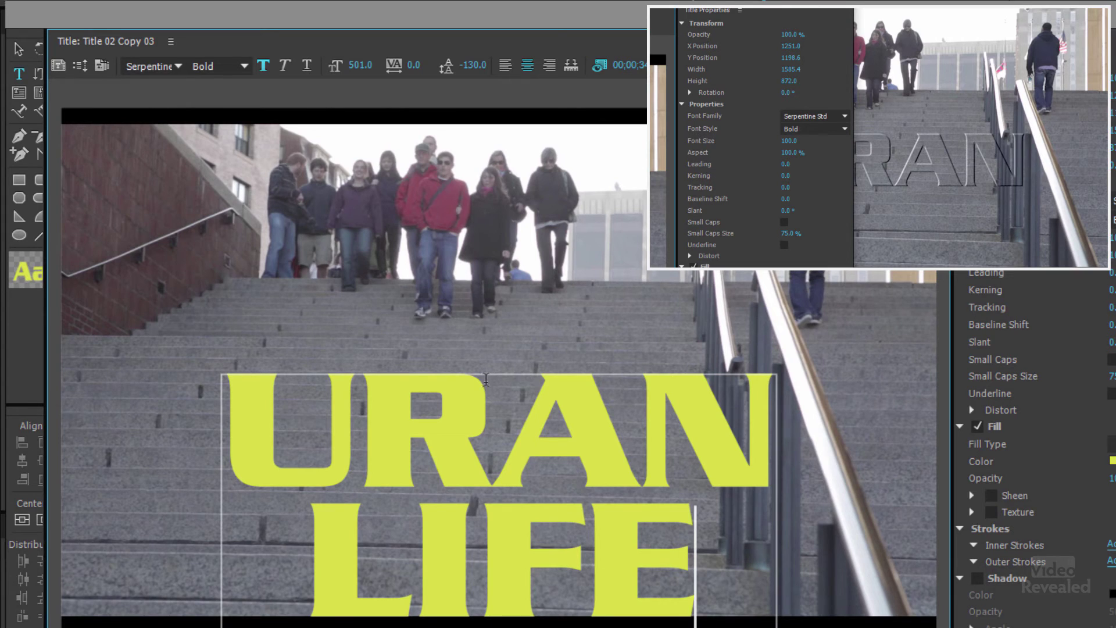
click(498, 429)
text(B)
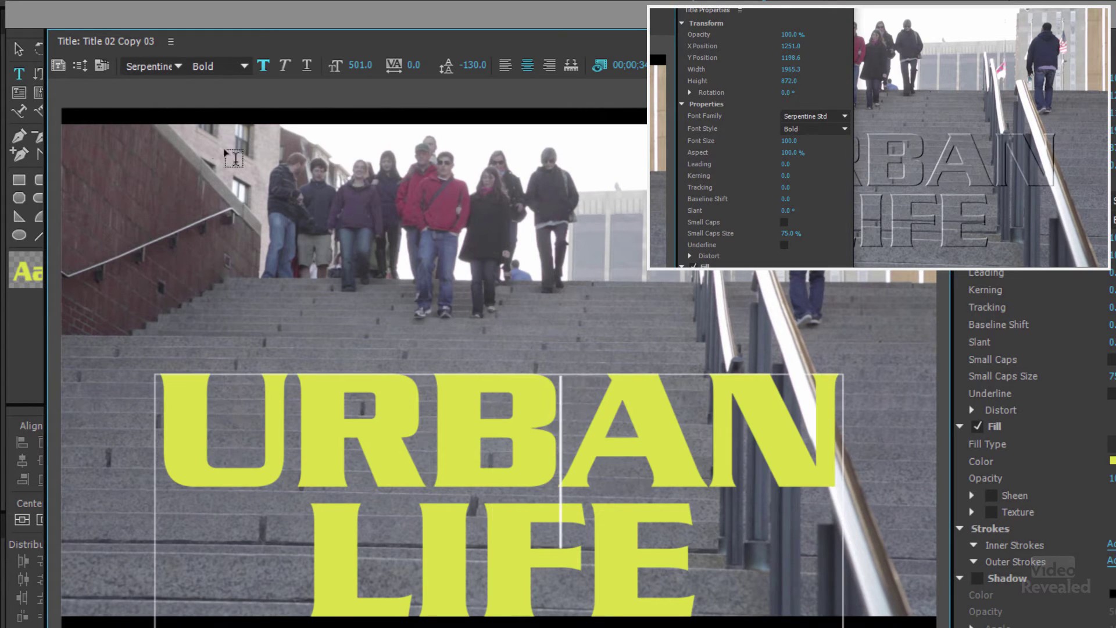
click(18, 49)
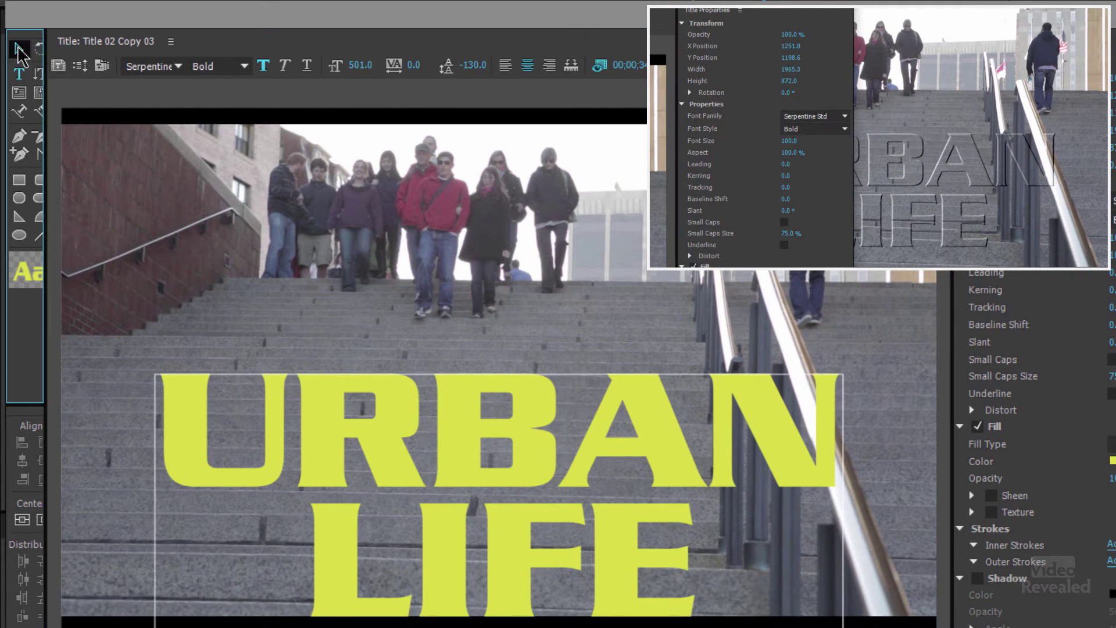
click(22, 519)
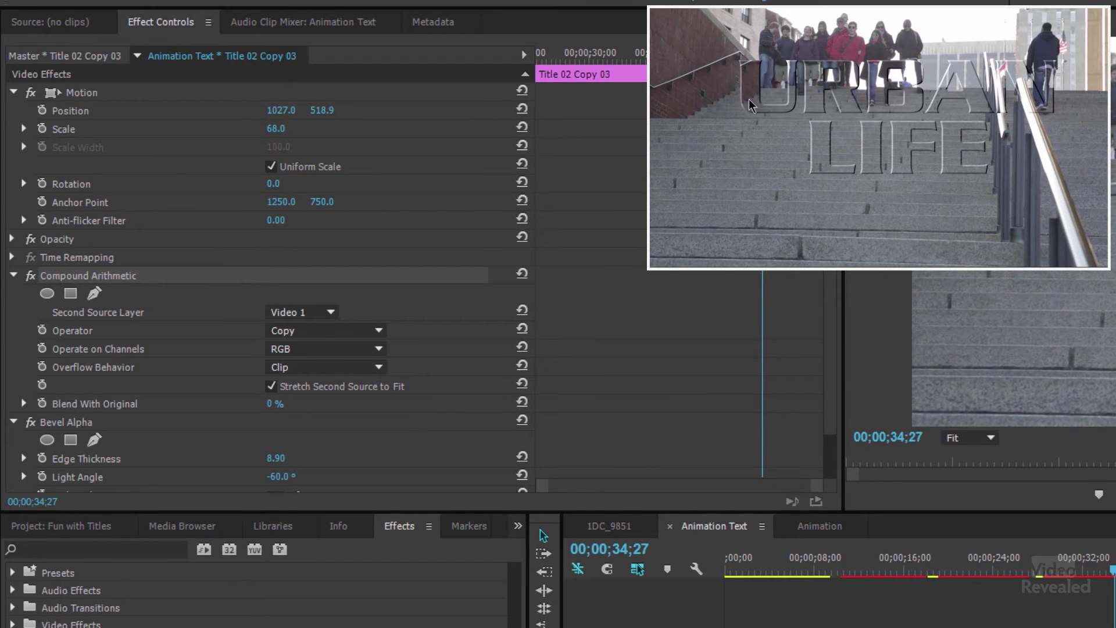
Step: Turn off Stretch Second Source to Fit in URBAN LIFE's Compound Arithmetic
click(270, 389)
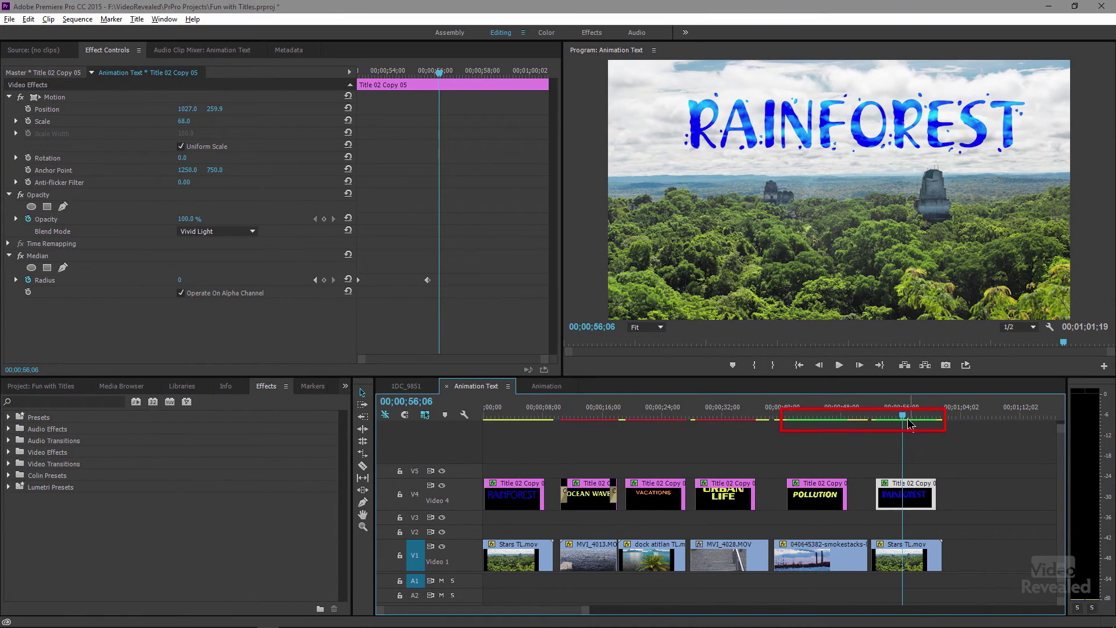
mouse_move(911, 419)
mouse_down()
mouse_move(878, 420)
mouse_move(903, 419)
mouse_move(891, 419)
mouse_up()
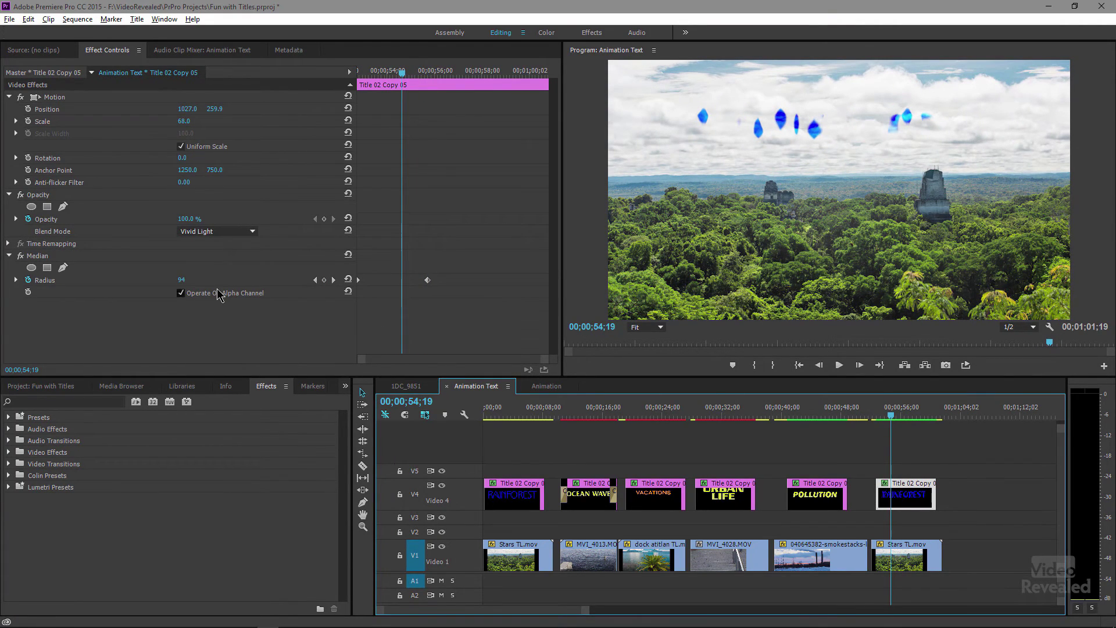
drag(389, 75, 357, 75)
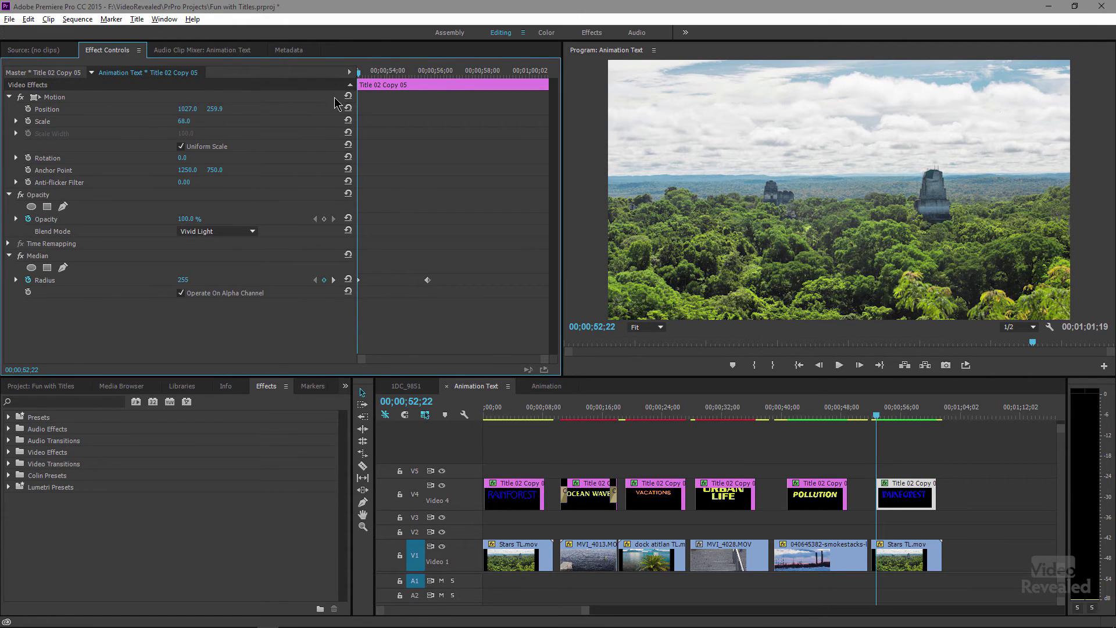
click(334, 281)
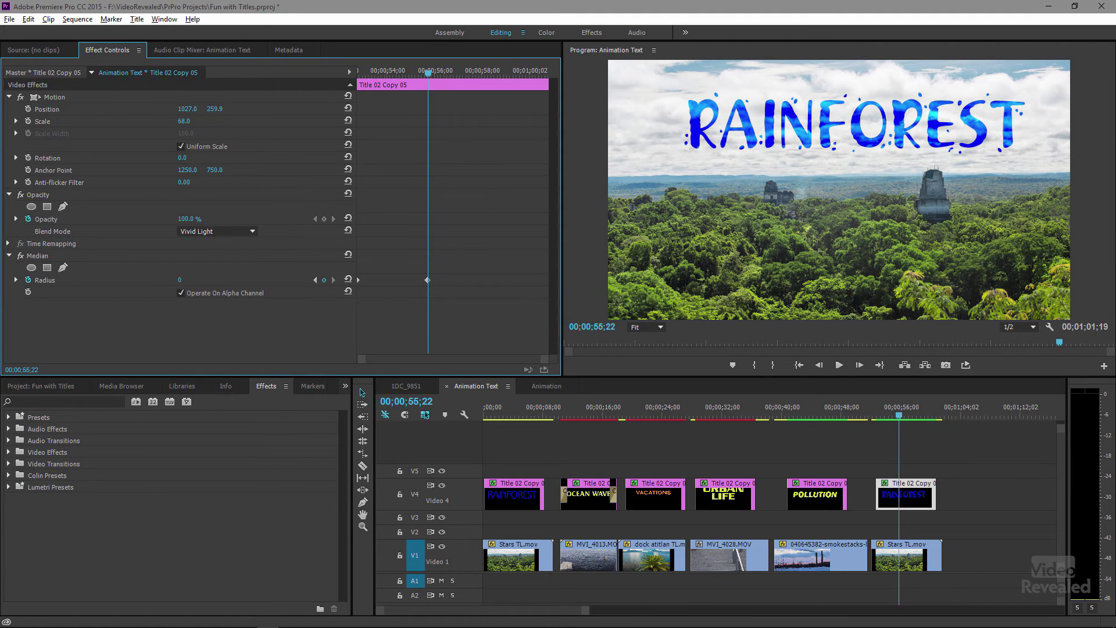
mouse_move(182, 280)
mouse_down()
mouse_move(210, 280)
mouse_move(174, 280)
mouse_up()
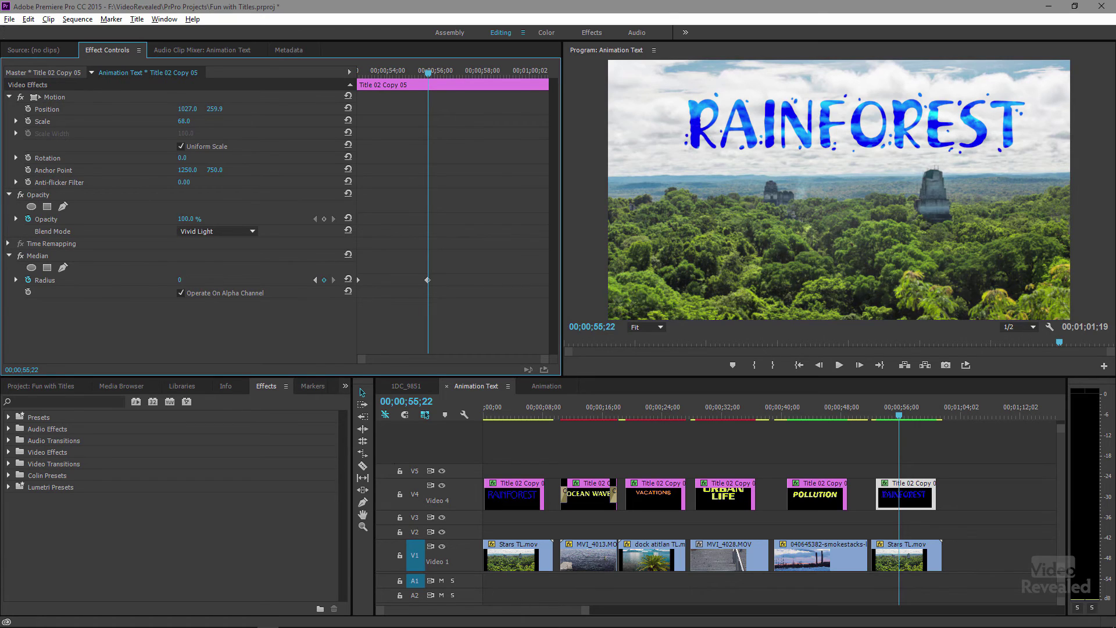